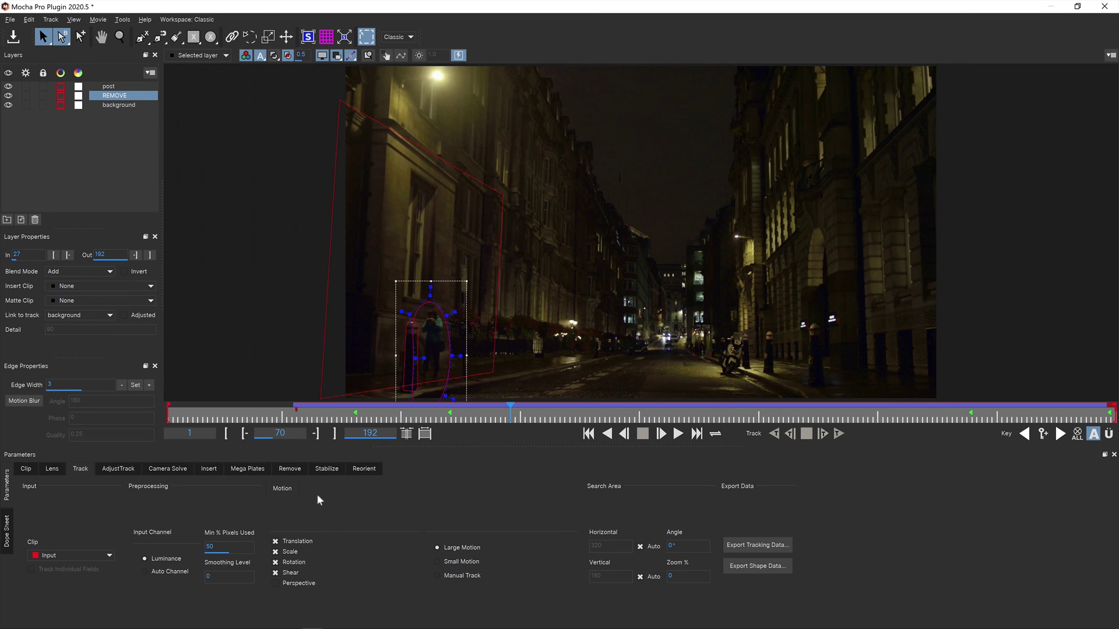
Render the REMOVE layer's object removal, then shift Flame's Axis node up clear of GMask
left_click(291, 469)
left_click(806, 434)
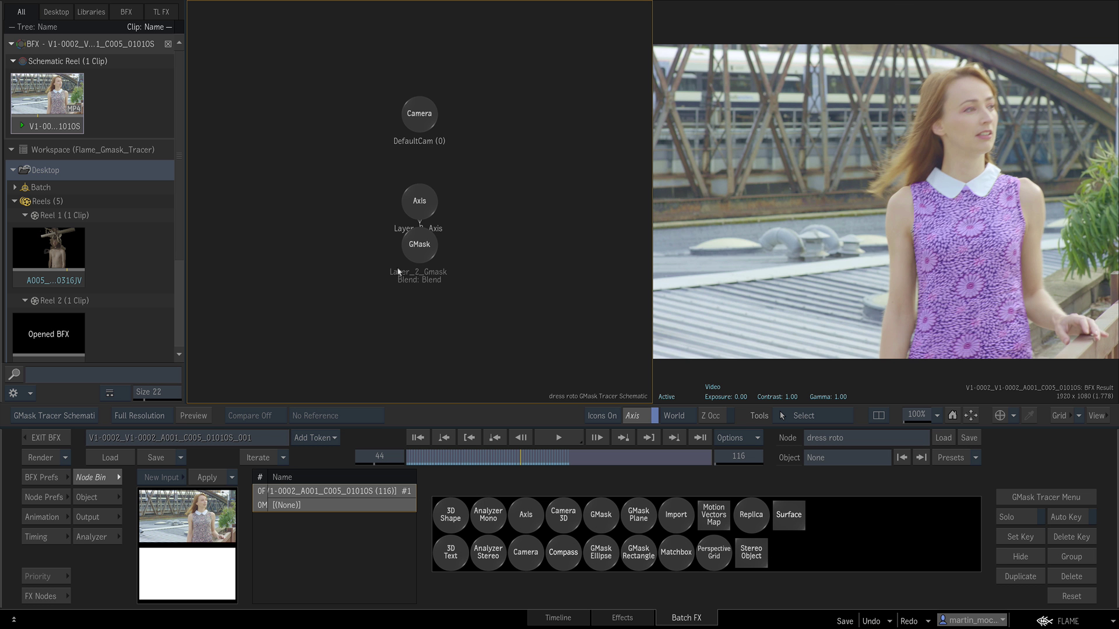
left_click(416, 201)
left_click_drag(423, 196, 423, 187)
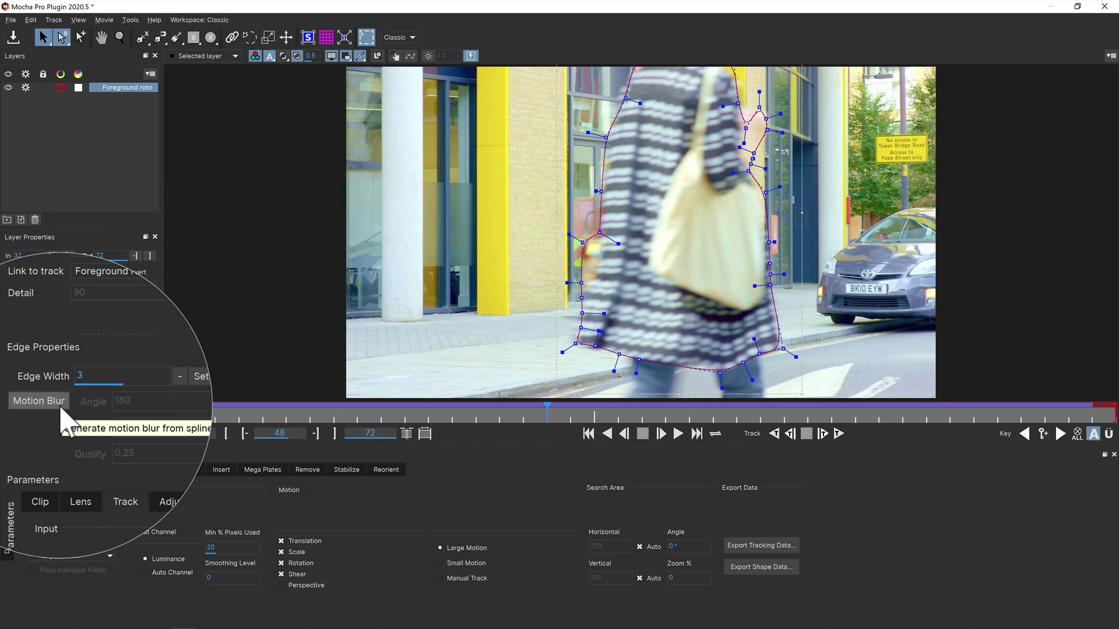
Enable motion blur on the Foreground roto shape, view its matte, and set phase to -180
left_click(61, 407)
key("m")
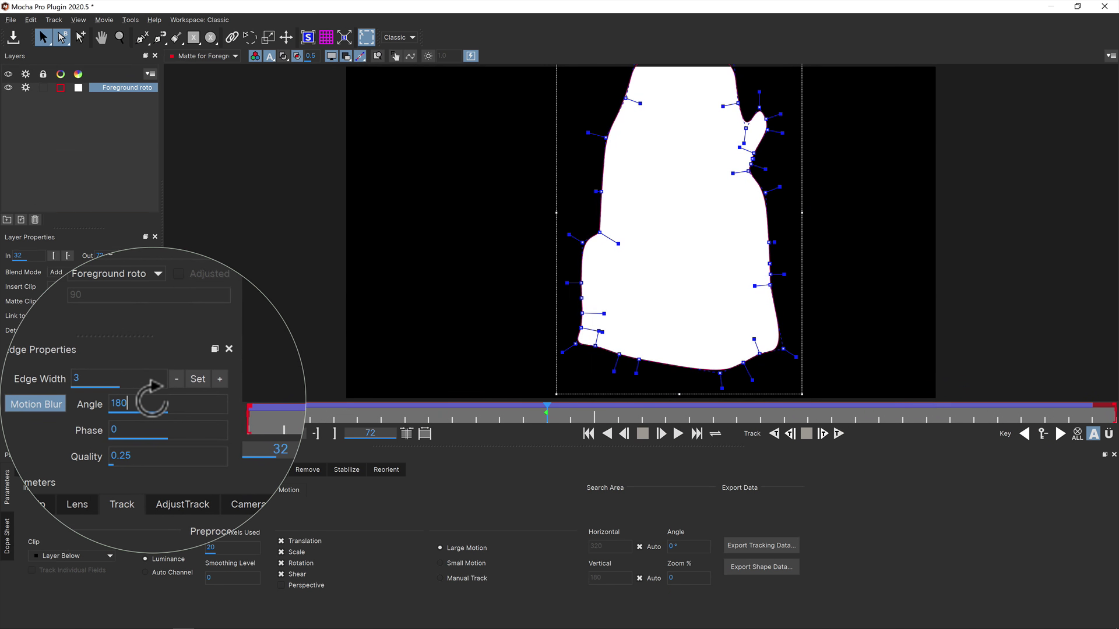
left_click(118, 421)
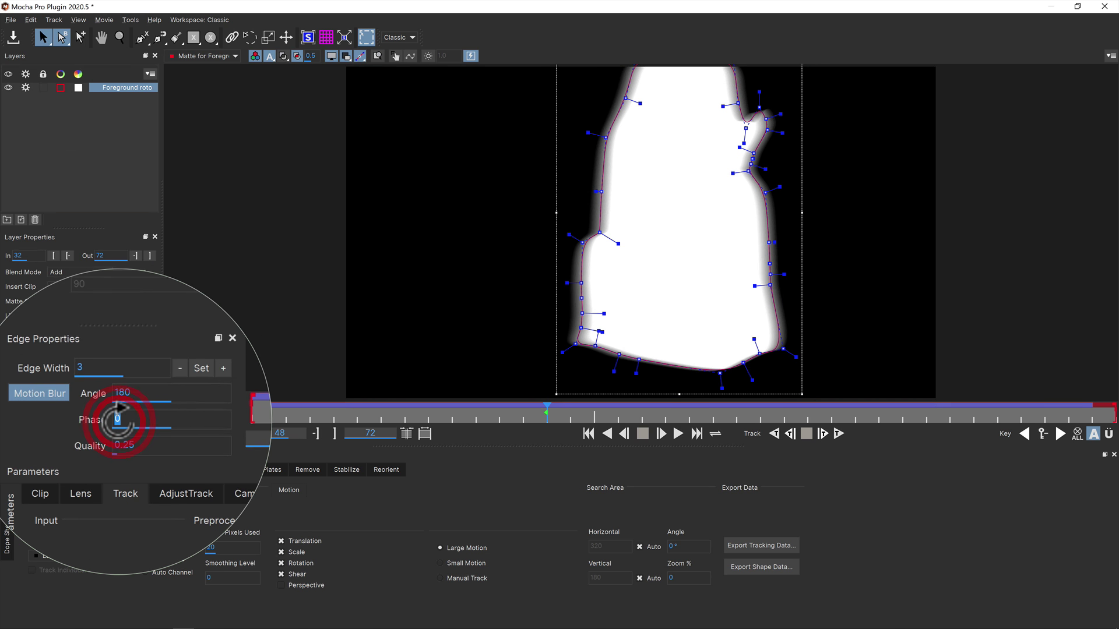
type("-180")
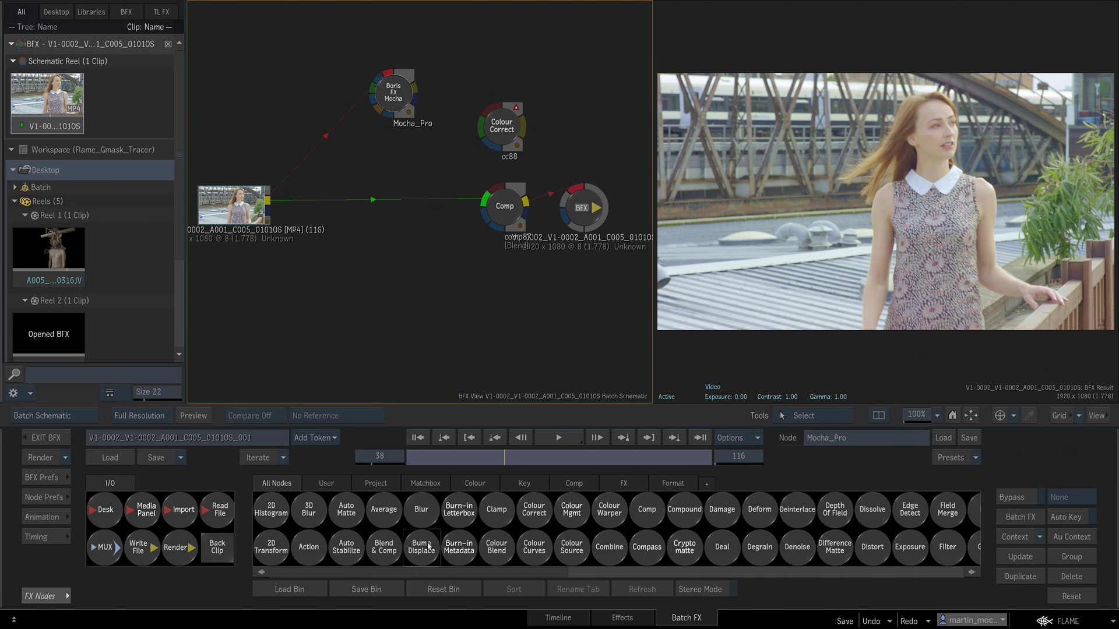
Add a GMask Tracer node fed by the clip, wire its matte into Comp, then select Mocha_Pro
scroll(428, 546, "right", 5)
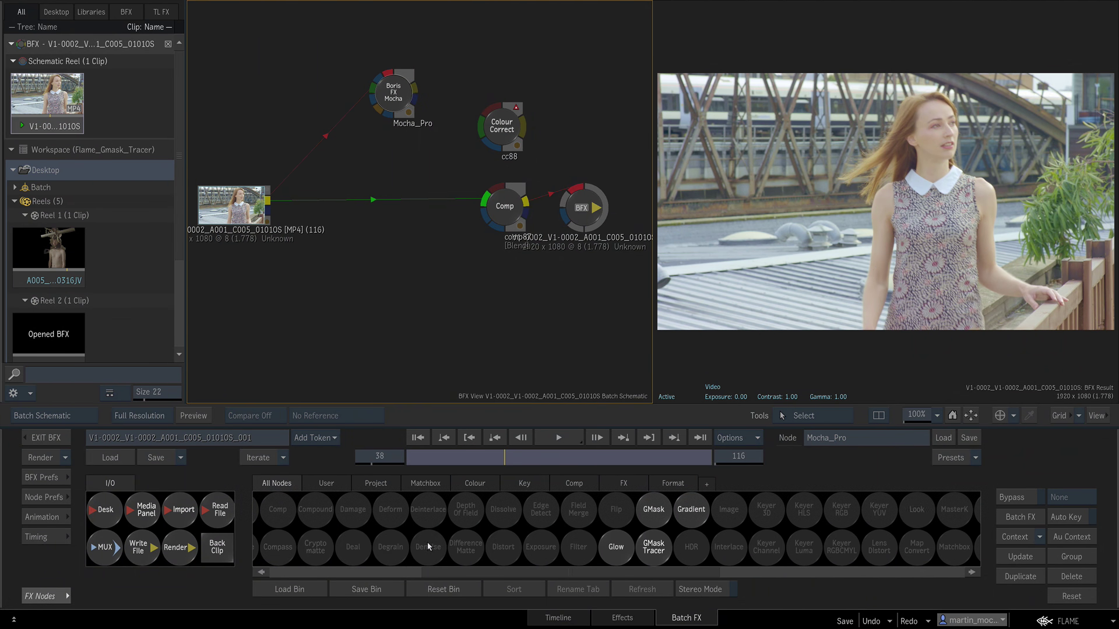
left_click_drag(653, 550, 415, 268)
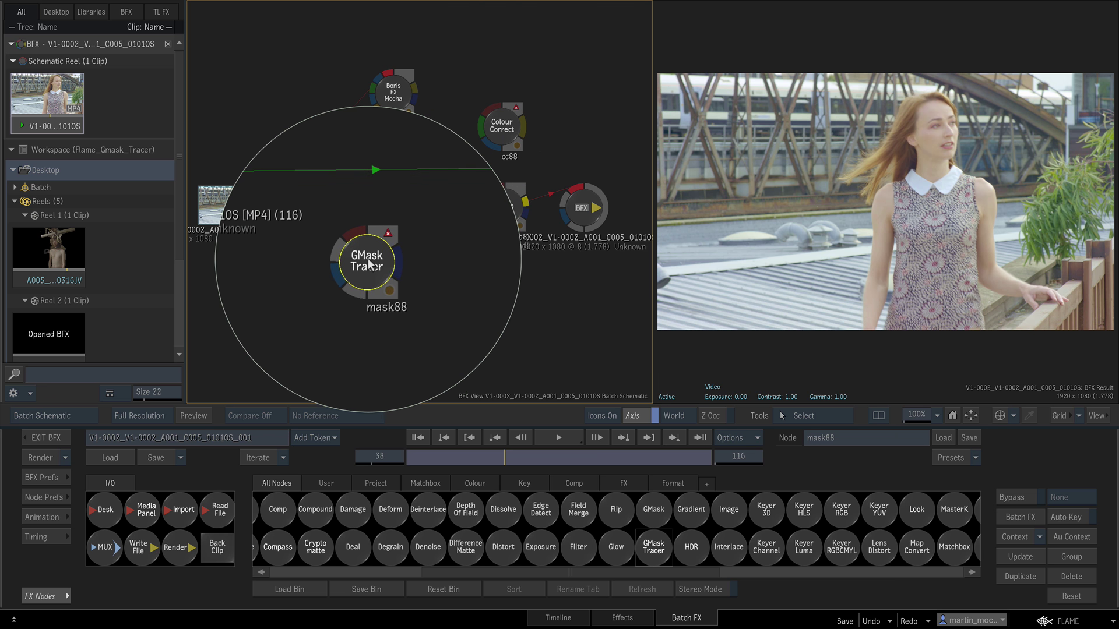
left_click_drag(267, 201, 362, 246)
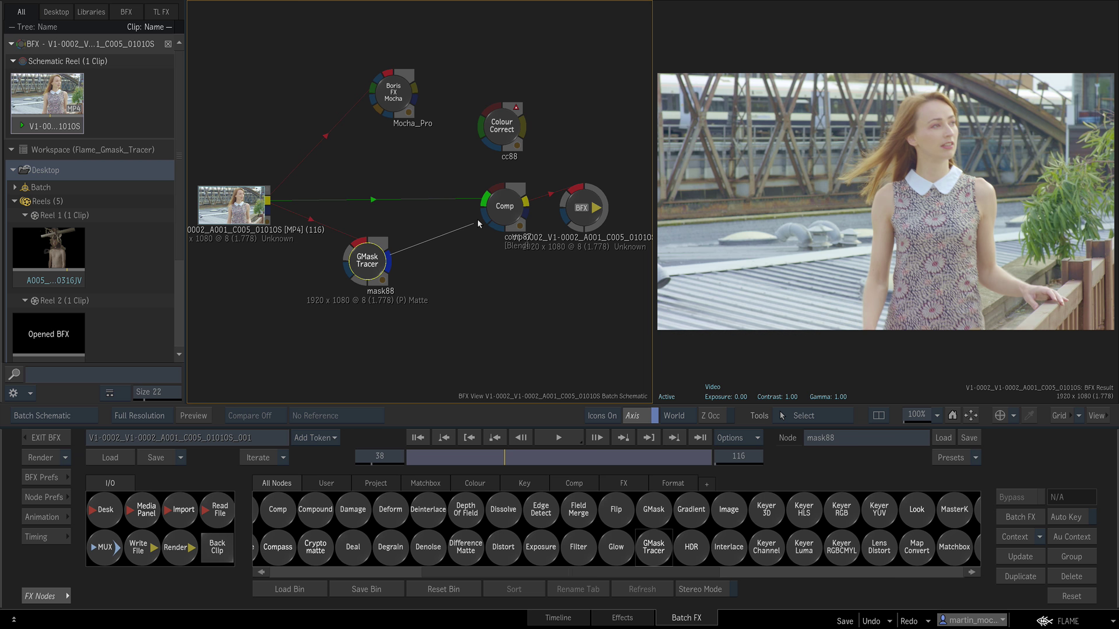
left_click_drag(485, 215, 485, 217)
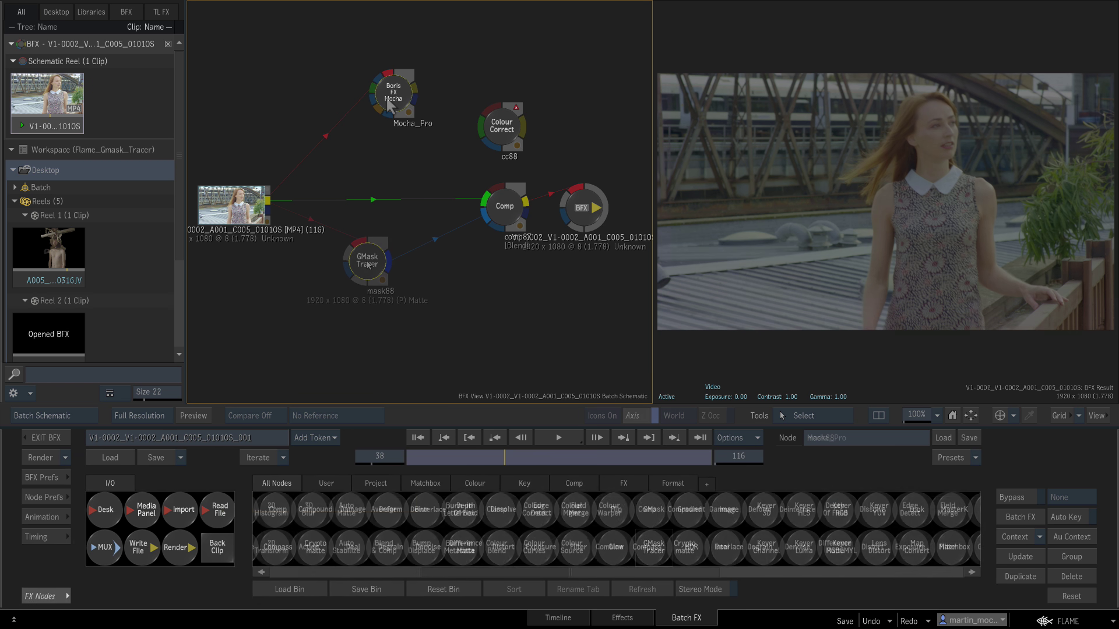
left_click(388, 97)
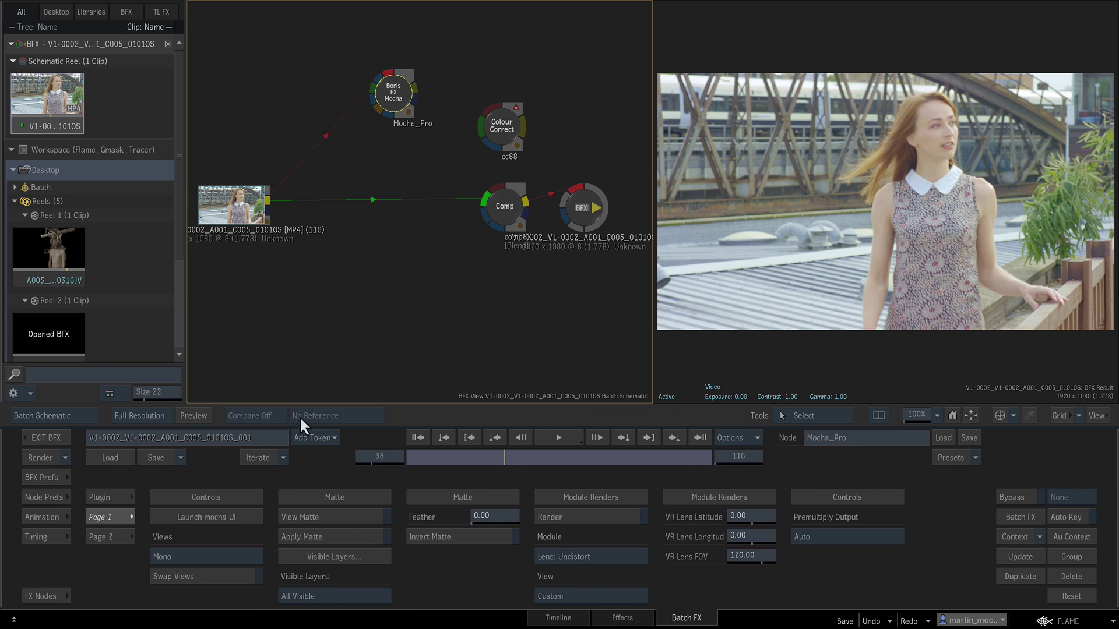
In the Mocha interface, track Layer 2's dress shape forward from frame 0 through the clip
left_click(218, 516)
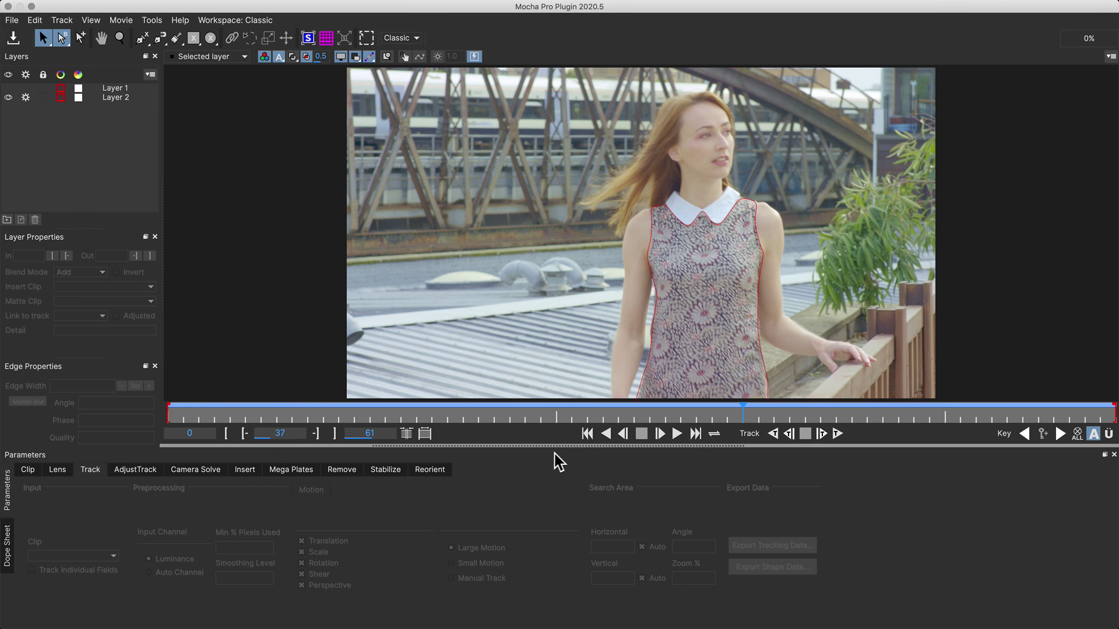
left_click(587, 433)
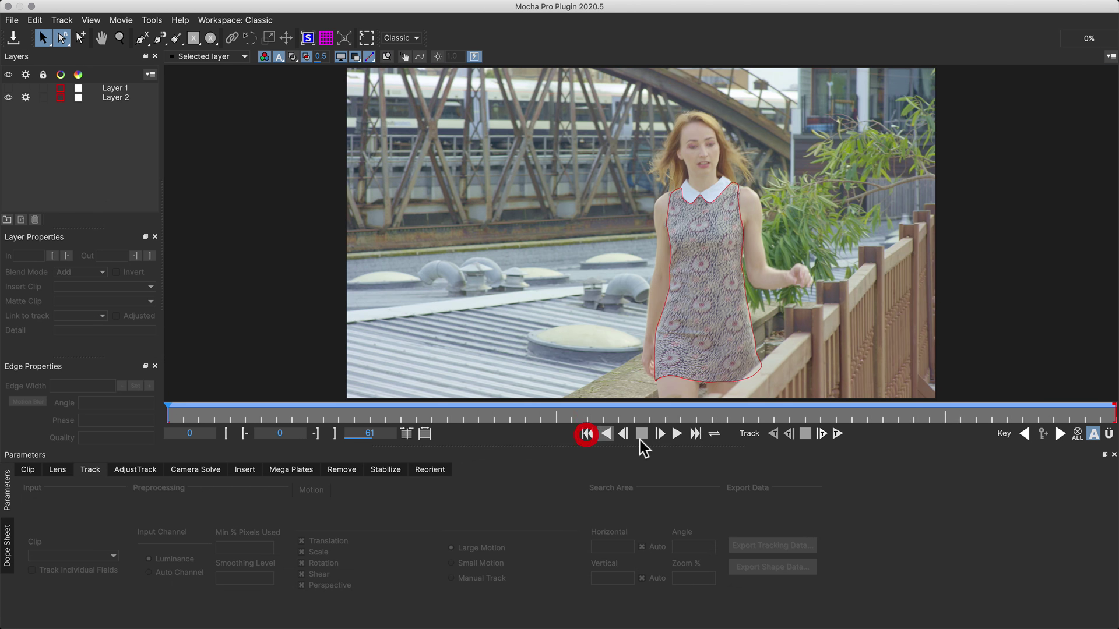
left_click(130, 98)
left_click(675, 434)
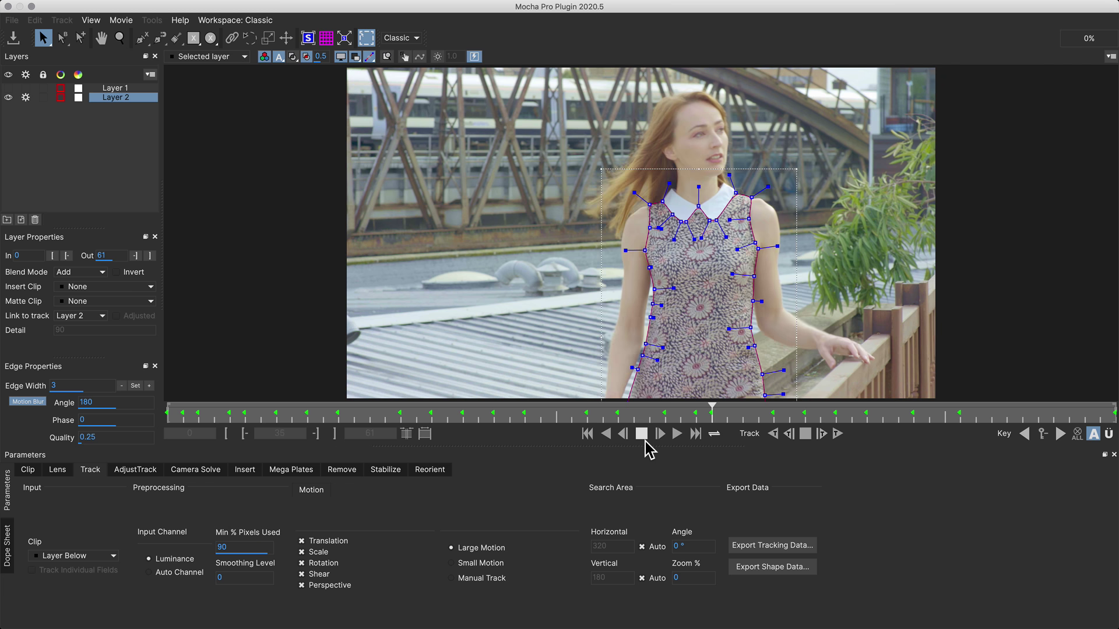
left_click(641, 434)
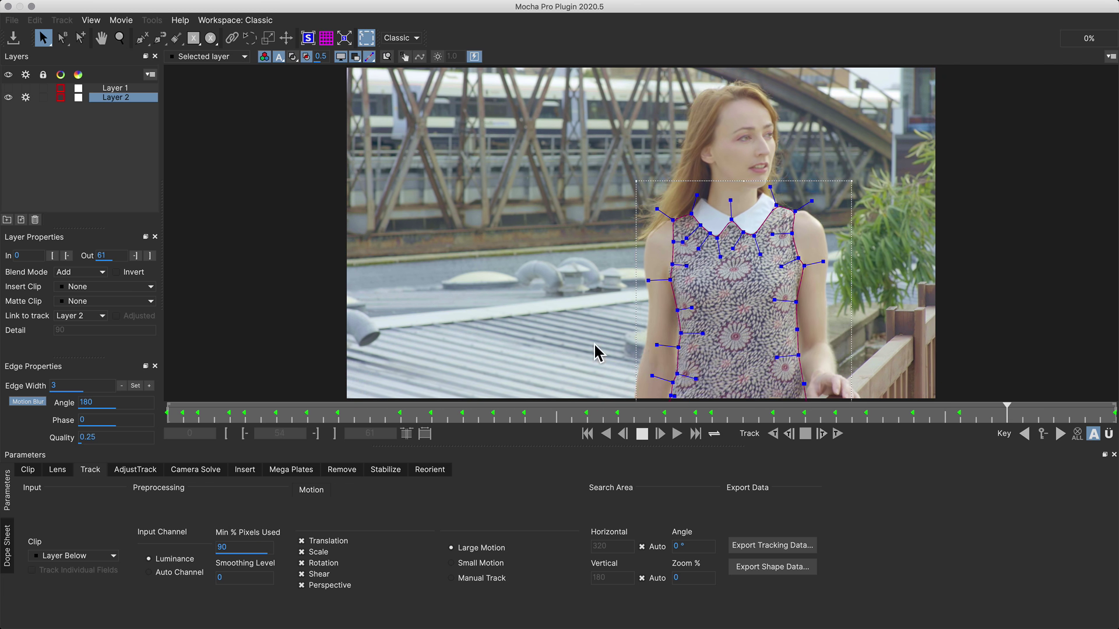
left_click(641, 434)
Export the shape data of all visible layers as a Flame Tracer mask
left_click(772, 567)
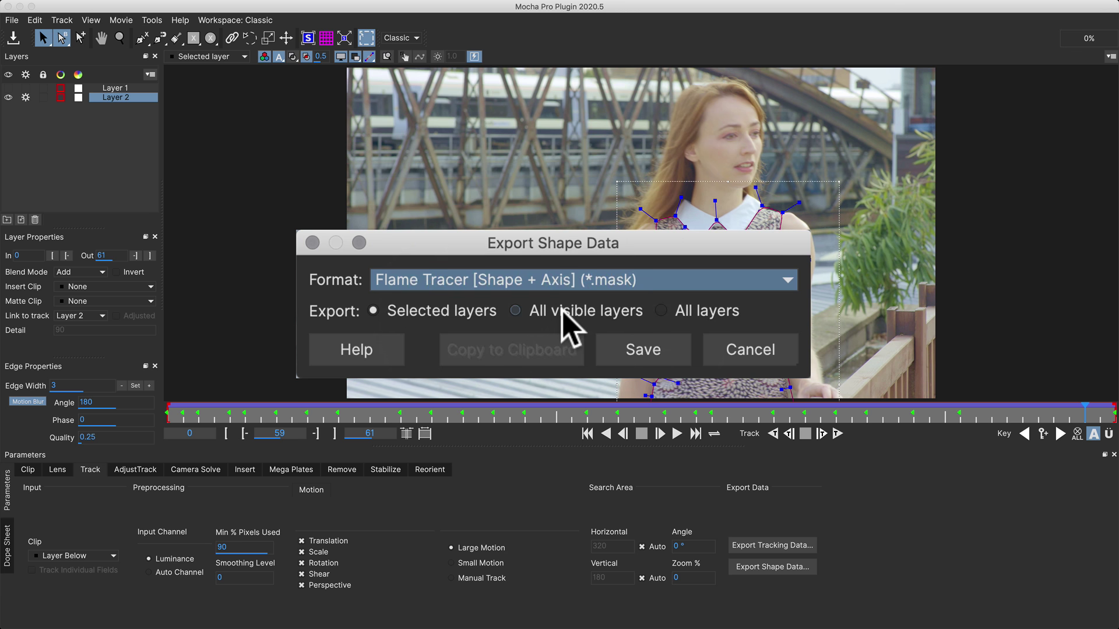
left_click(524, 312)
left_click(617, 350)
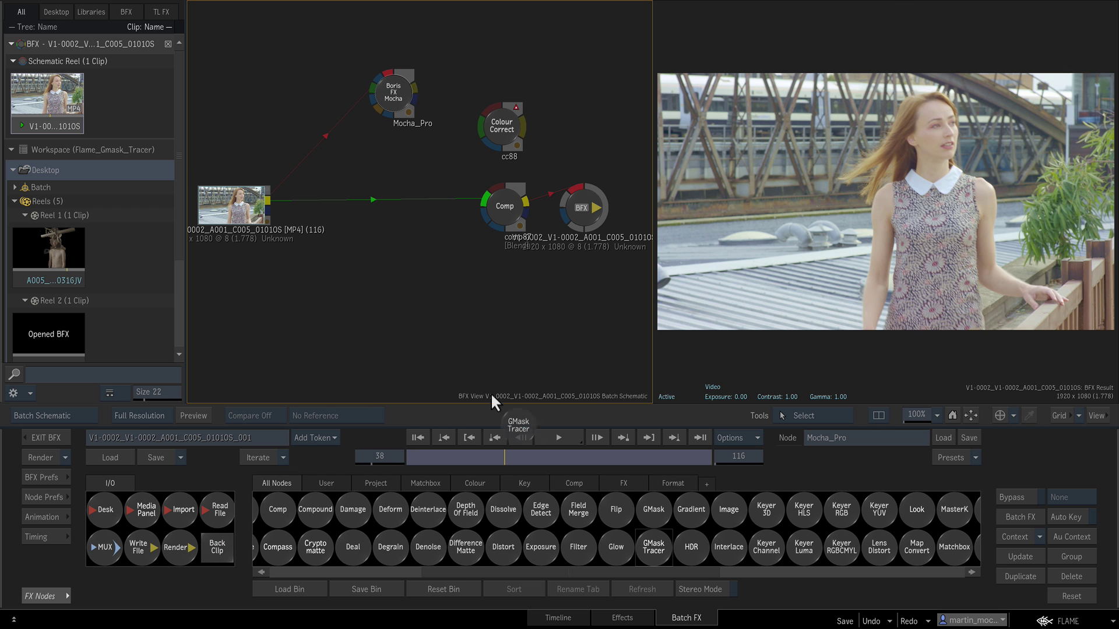
Add a GMask Tracer node and load the dress roto mask into it
left_click_drag(493, 402, 415, 268)
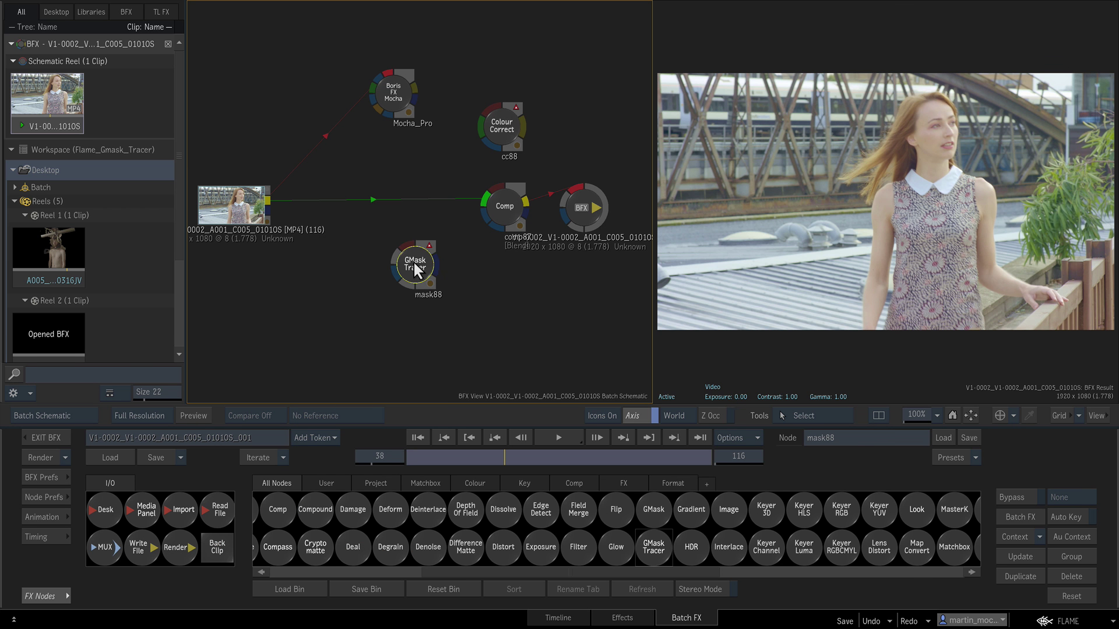
double_click(415, 268)
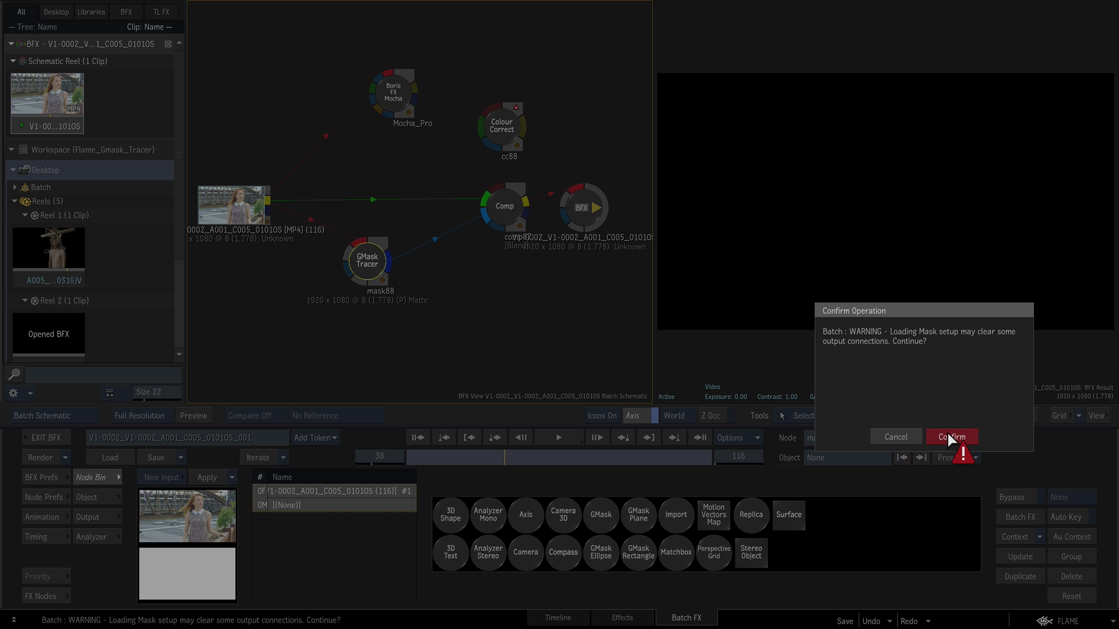
left_click(952, 438)
double_click(357, 149)
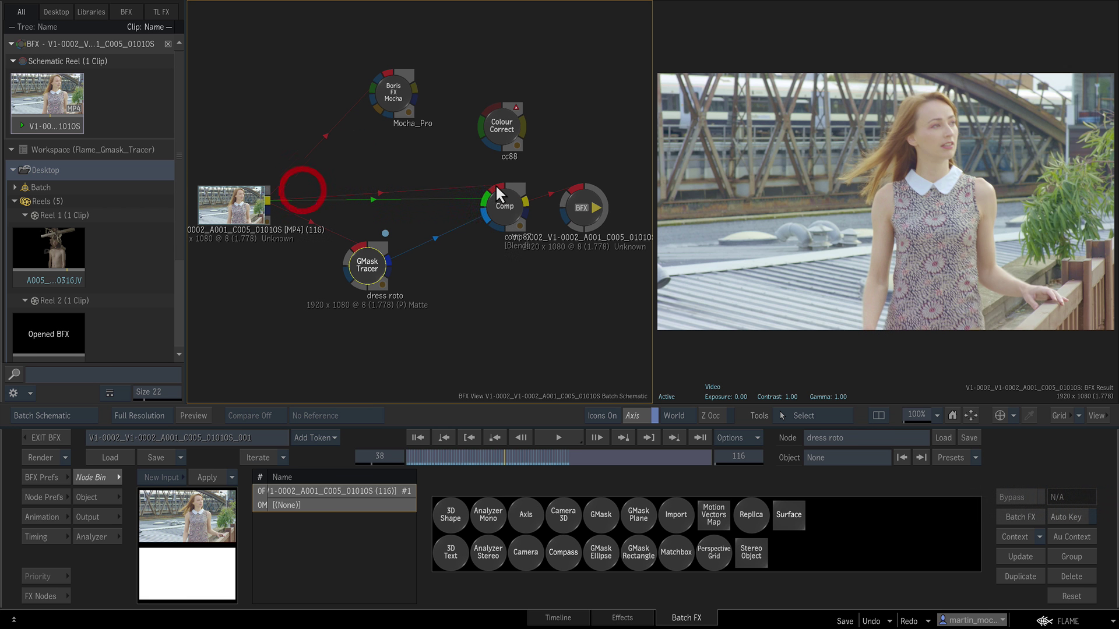
Insert a Colour Correct between the clip and Comp and play back the purple dress
left_click_drag(502, 132, 436, 163)
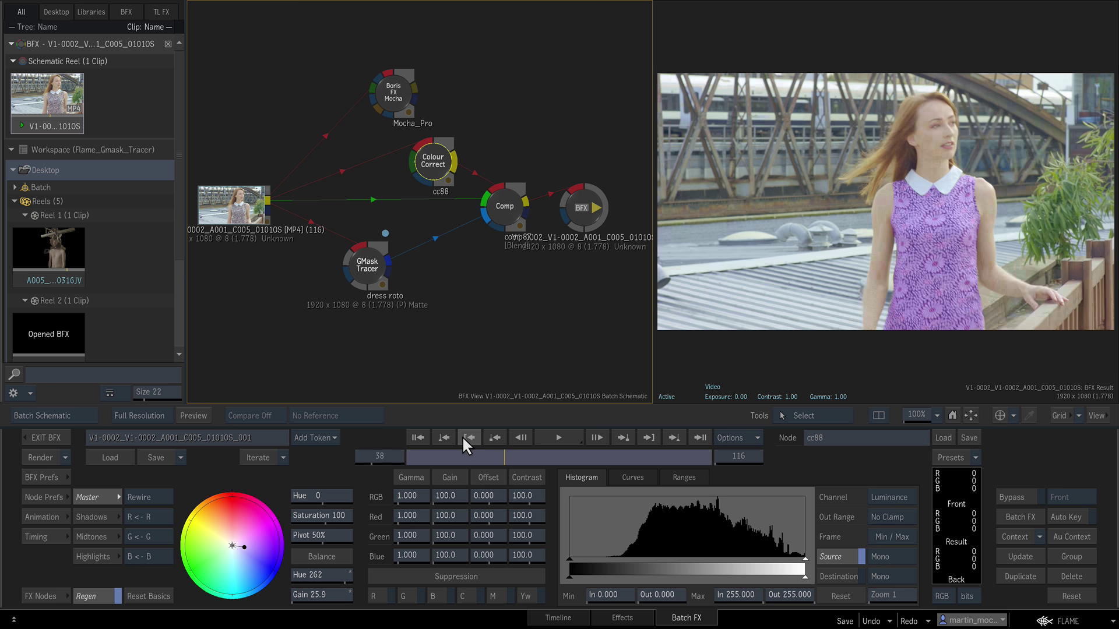
left_click(463, 436)
left_click(552, 438)
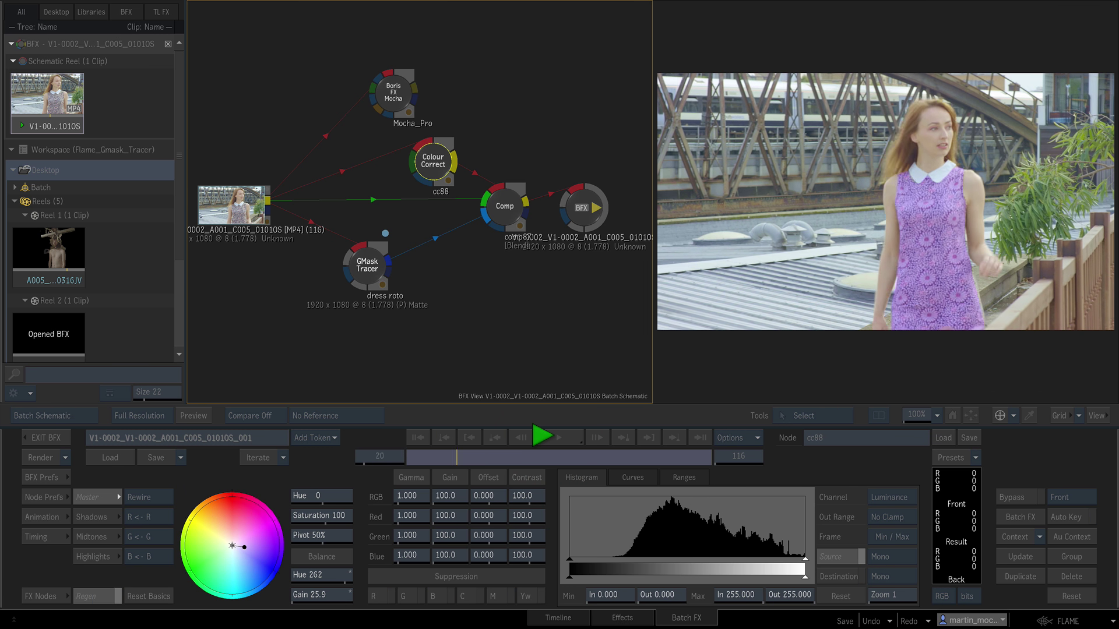
In the GMask Tracer schematic, rearrange the Axis node above the GMask node
left_click(376, 270)
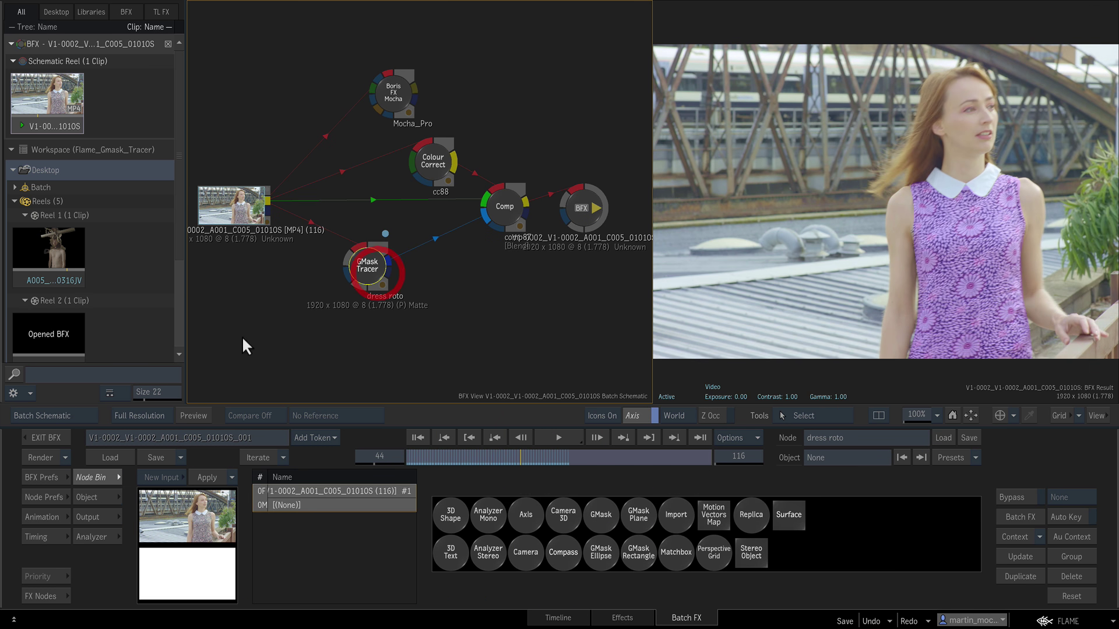
left_click(54, 413)
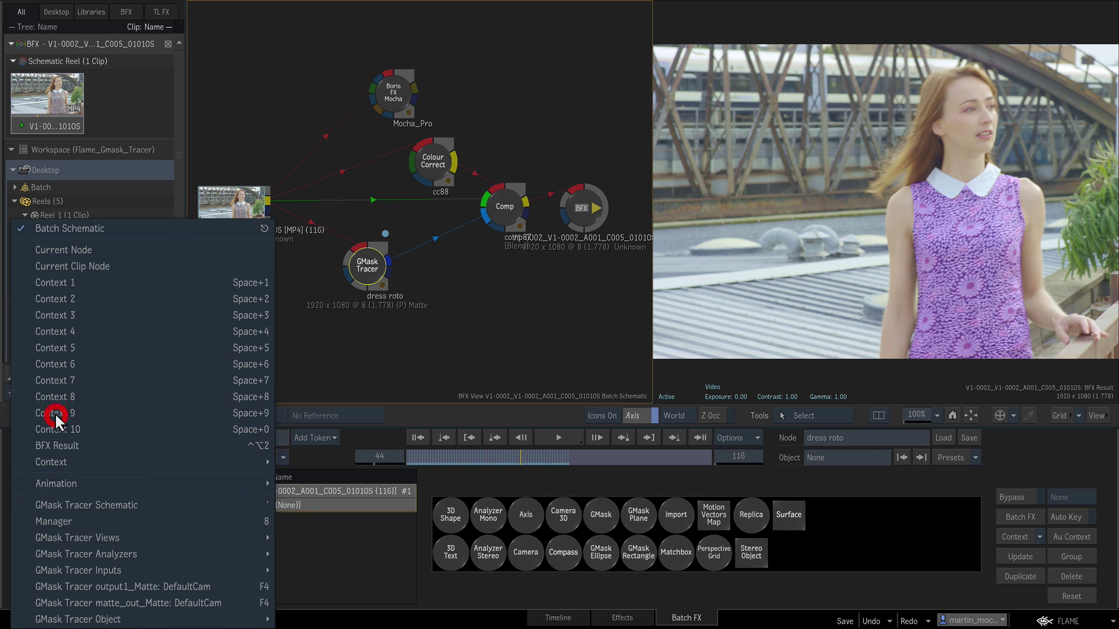
left_click(81, 504)
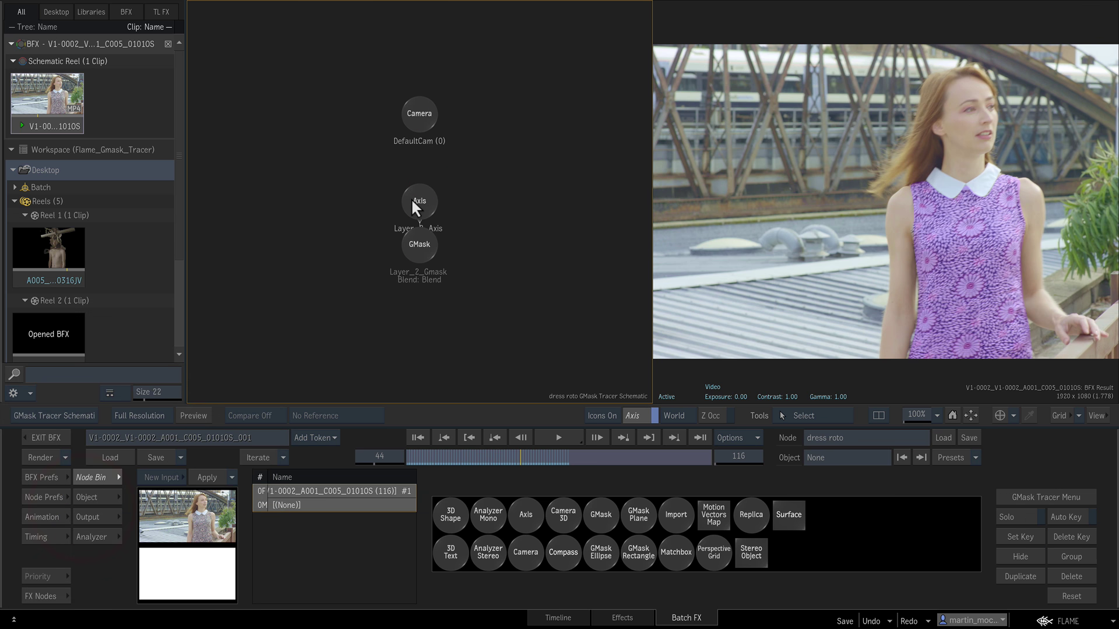
left_click_drag(419, 194, 420, 185)
left_click_drag(411, 242, 415, 257)
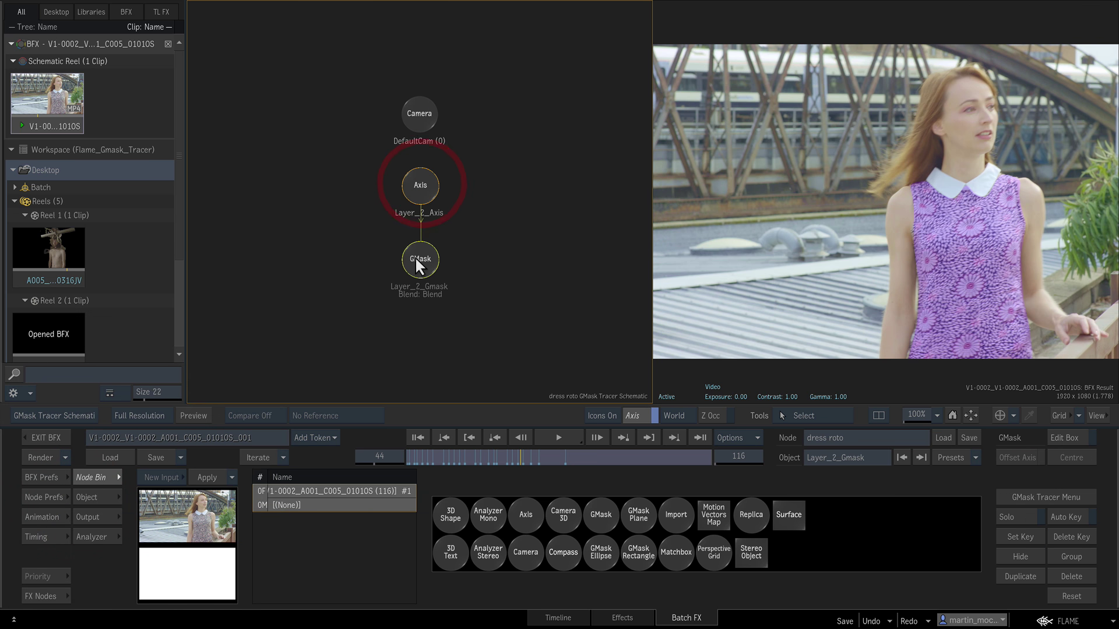
left_click_drag(422, 177, 422, 180)
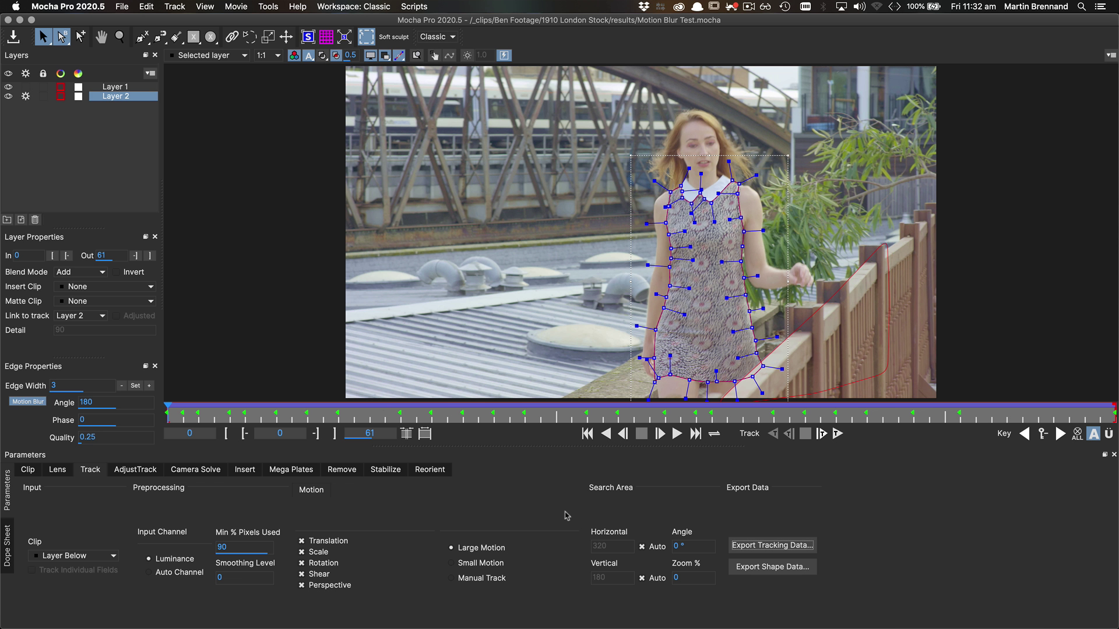
Export the layer's tracking data as an Autodesk Flame Axis (*.mask) file
left_click(757, 548)
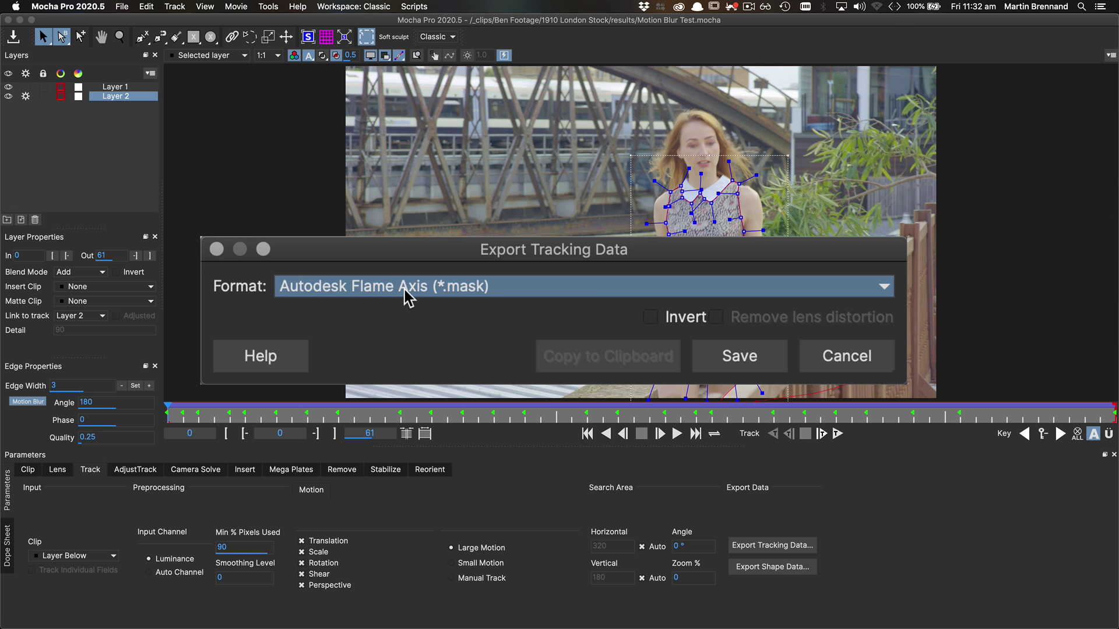
left_click(725, 359)
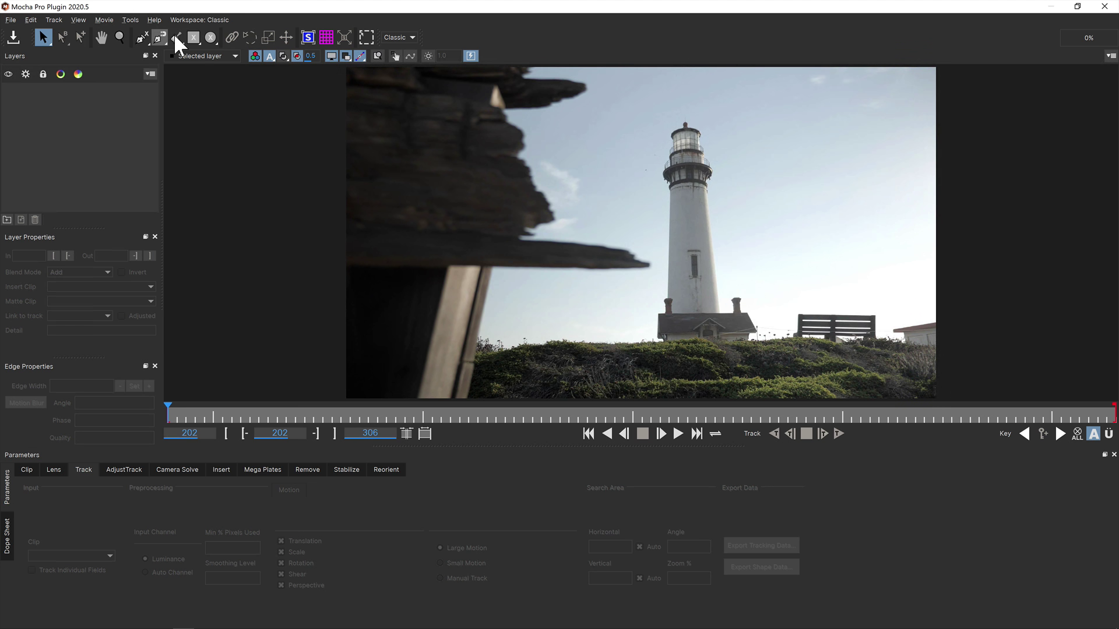
Paint a Quick Mask over the whole lighthouse using the Area Brush with Fill gaps 3000
left_click(175, 37)
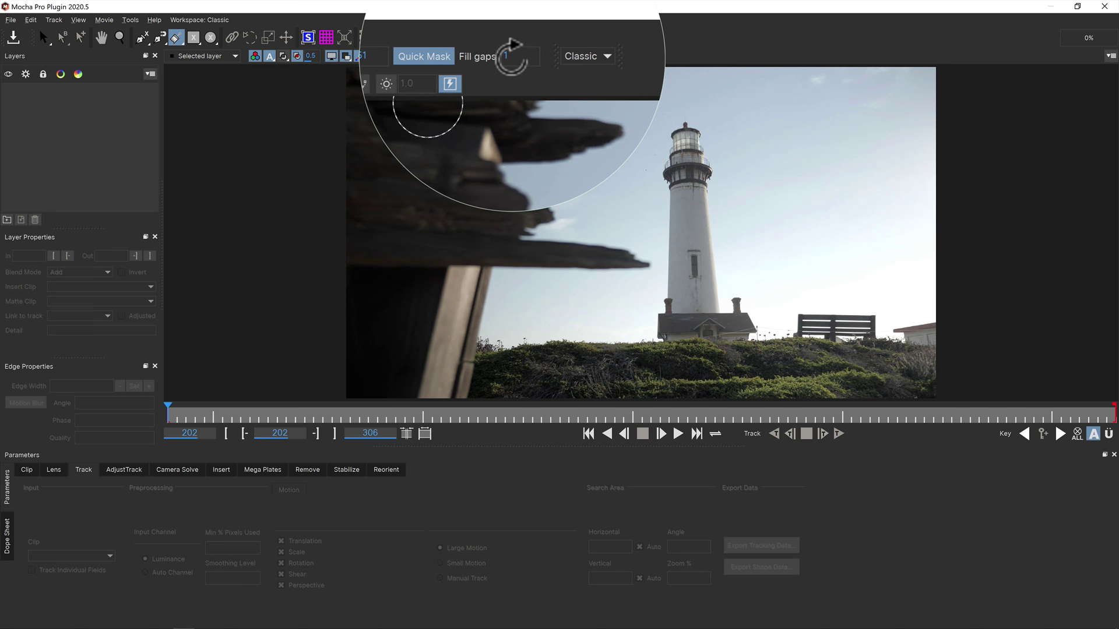
double_click(513, 56)
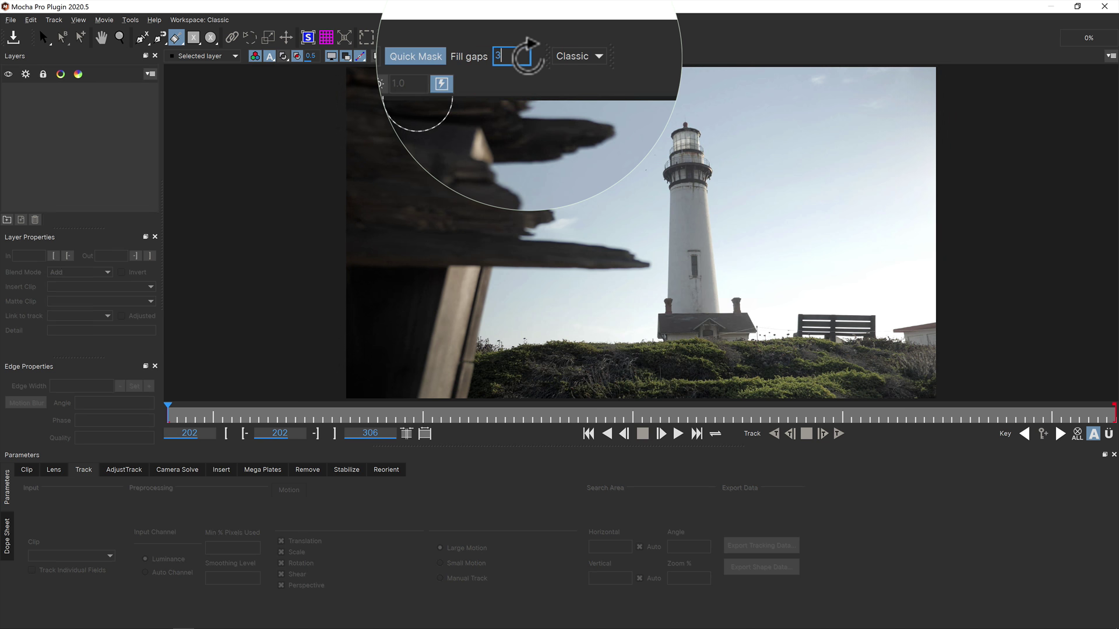
type("3000")
mouse_move(705, 122)
left_mouse_down()
mouse_move(667, 132)
mouse_move(658, 220)
left_mouse_up()
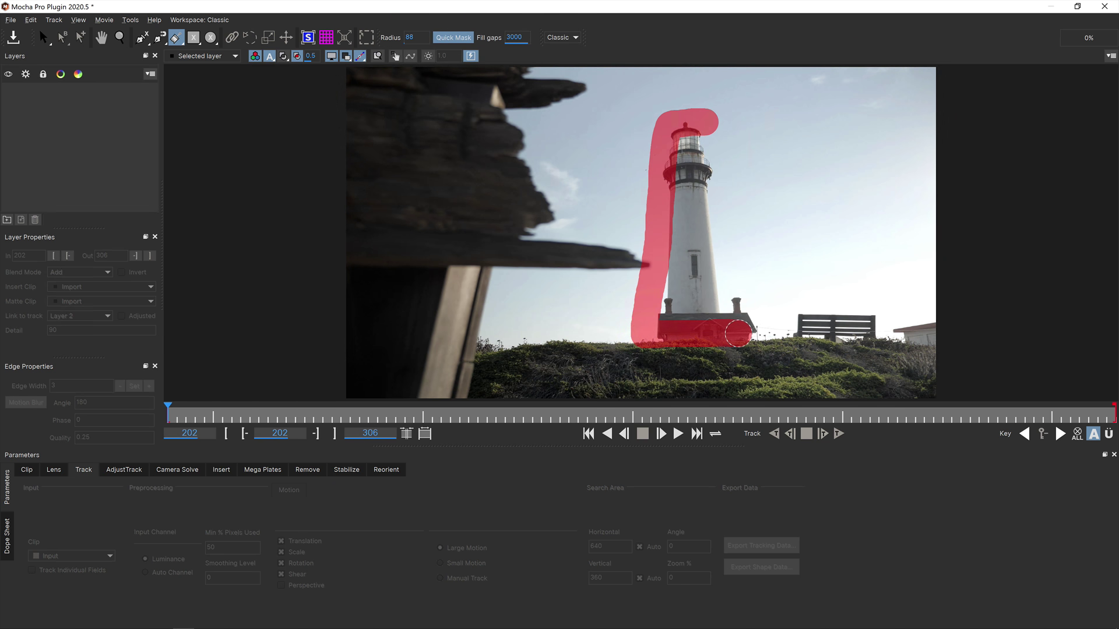
left_click_drag(723, 208, 709, 134)
Convert the lighthouse paint to a spline and refine its points at the lantern top and right edge
left_click(463, 40)
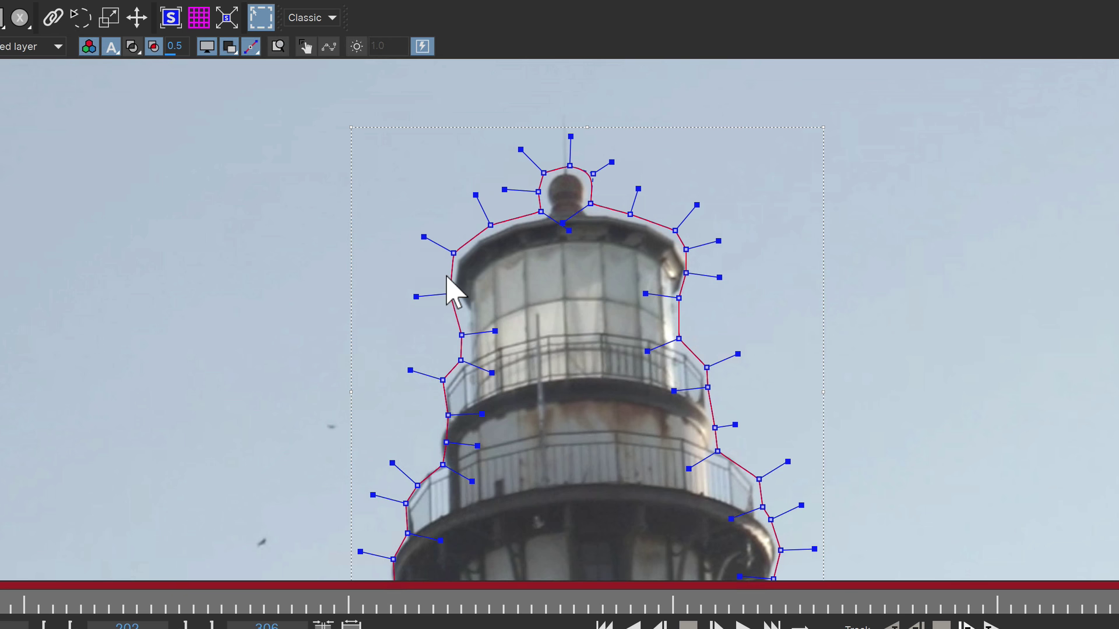
left_click(452, 252)
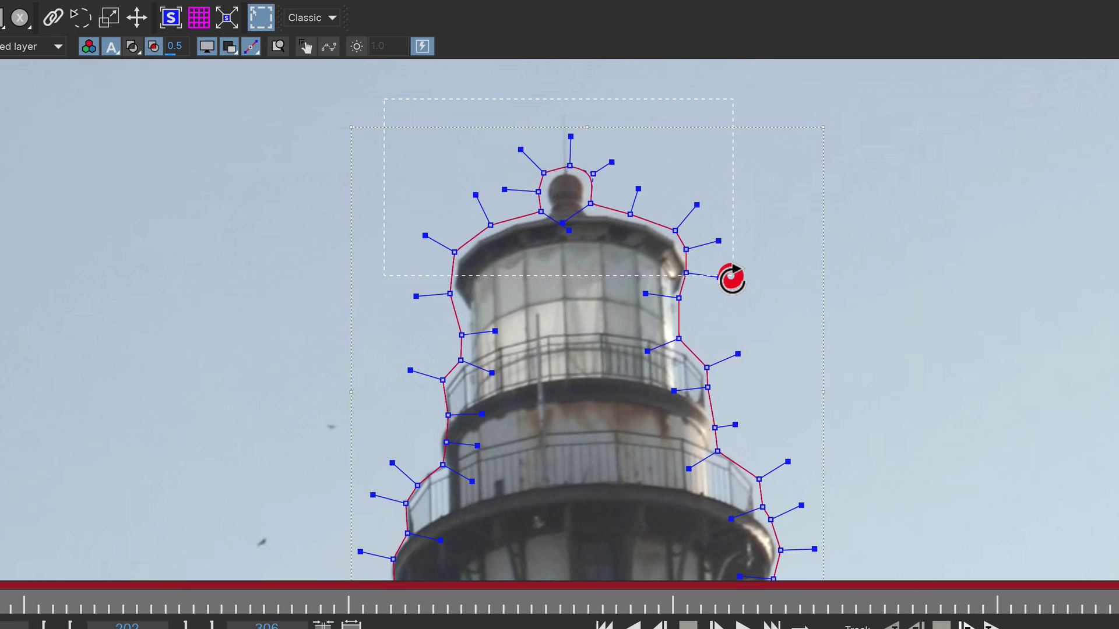
left_click_drag(732, 277, 732, 275)
mouse_move(579, 168)
left_mouse_down()
mouse_move(583, 182)
mouse_move(571, 170)
left_mouse_up()
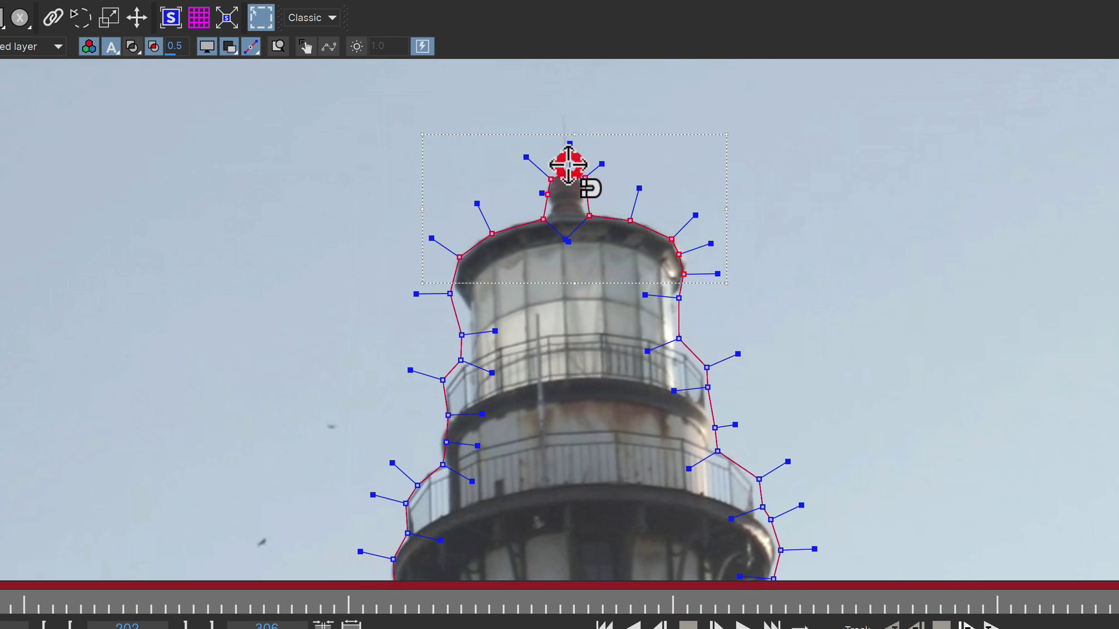
left_click_drag(636, 286, 747, 437)
left_click_drag(706, 370, 706, 375)
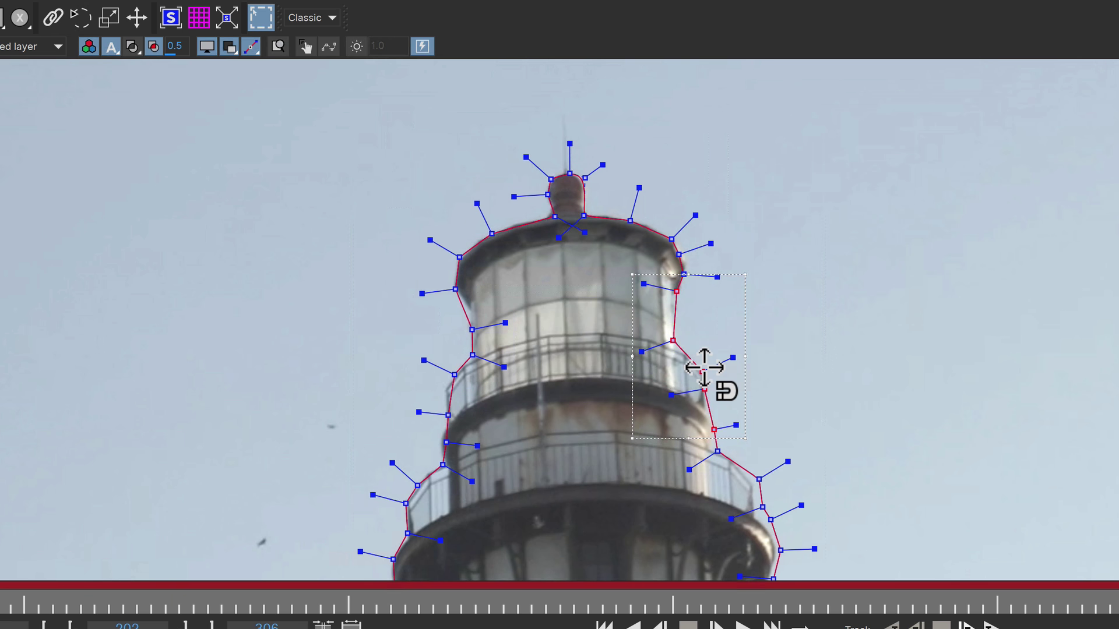
left_click(828, 340)
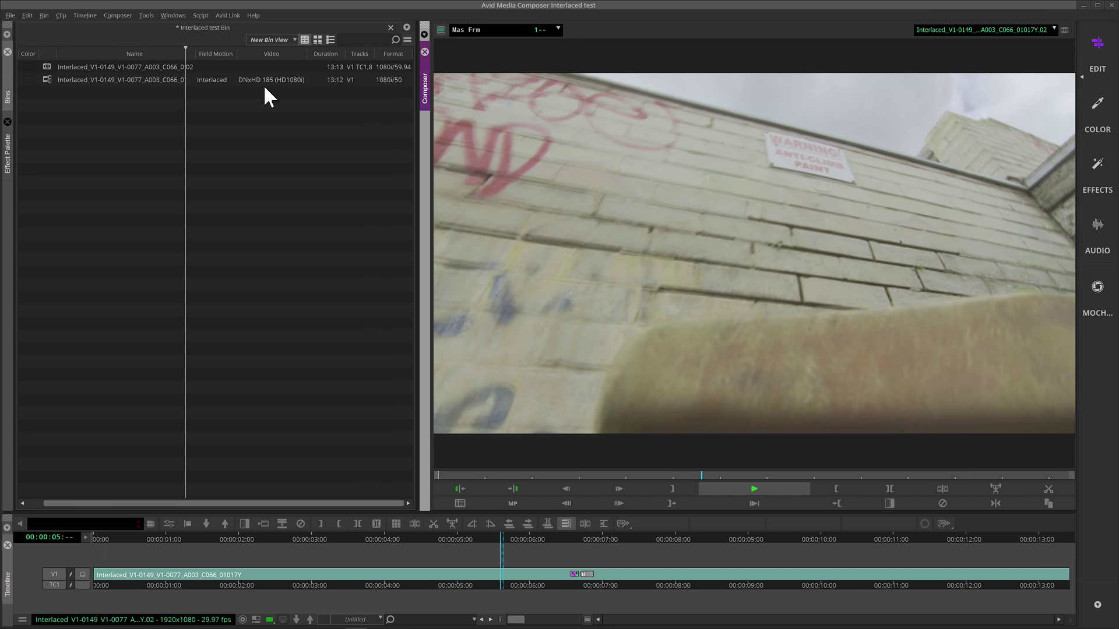
left_click(263, 86)
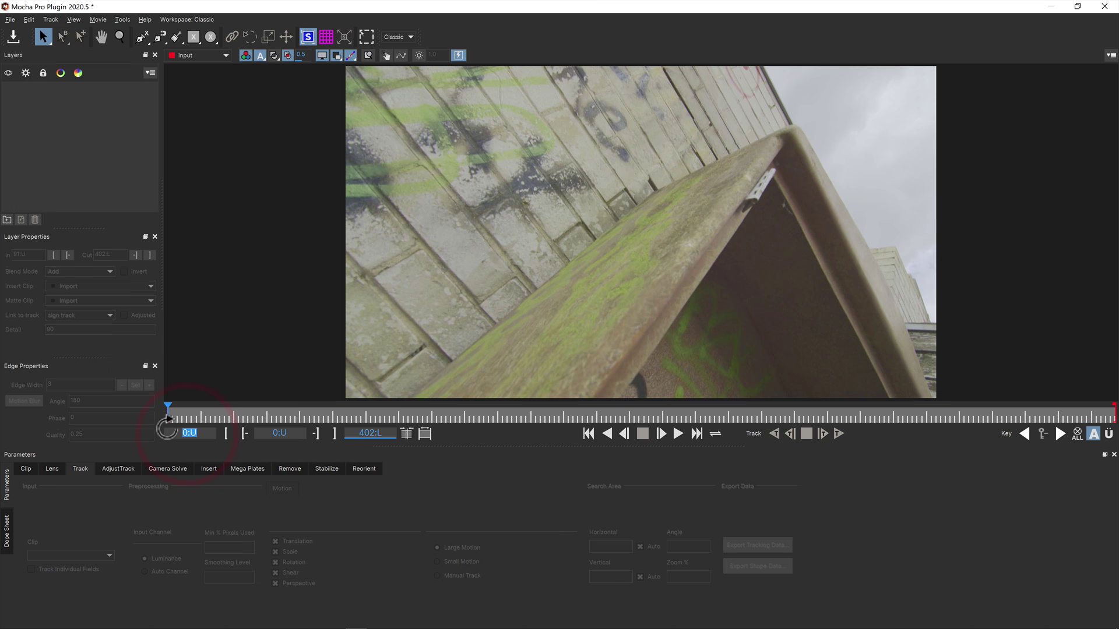
Step the interlaced clip forward field by field from upper field 0:U to the lower field
left_click(660, 434)
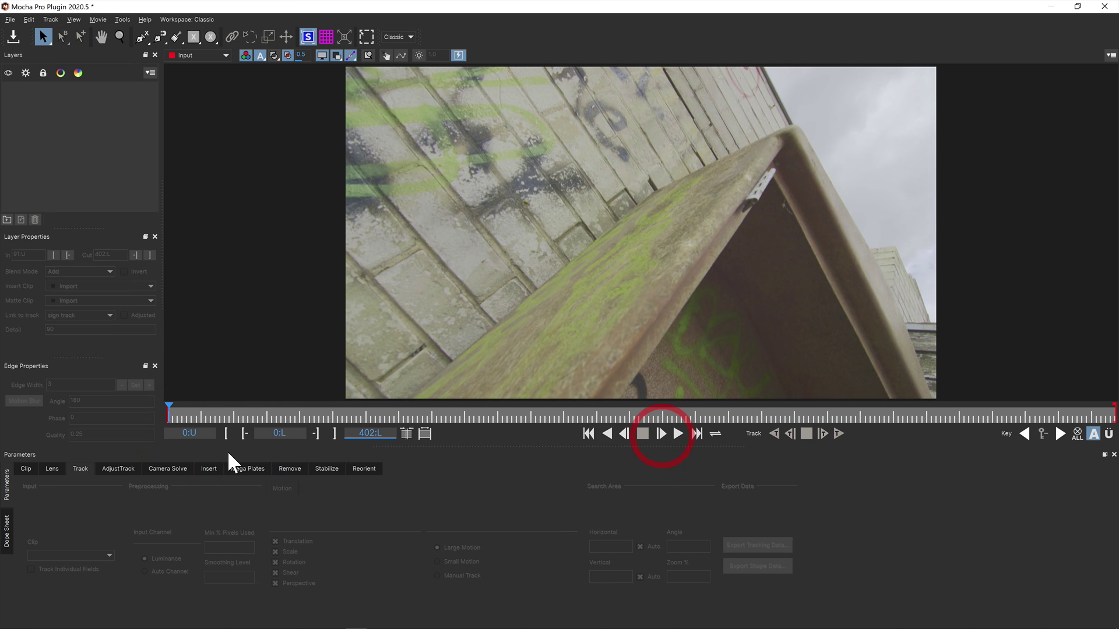
double_click(294, 433)
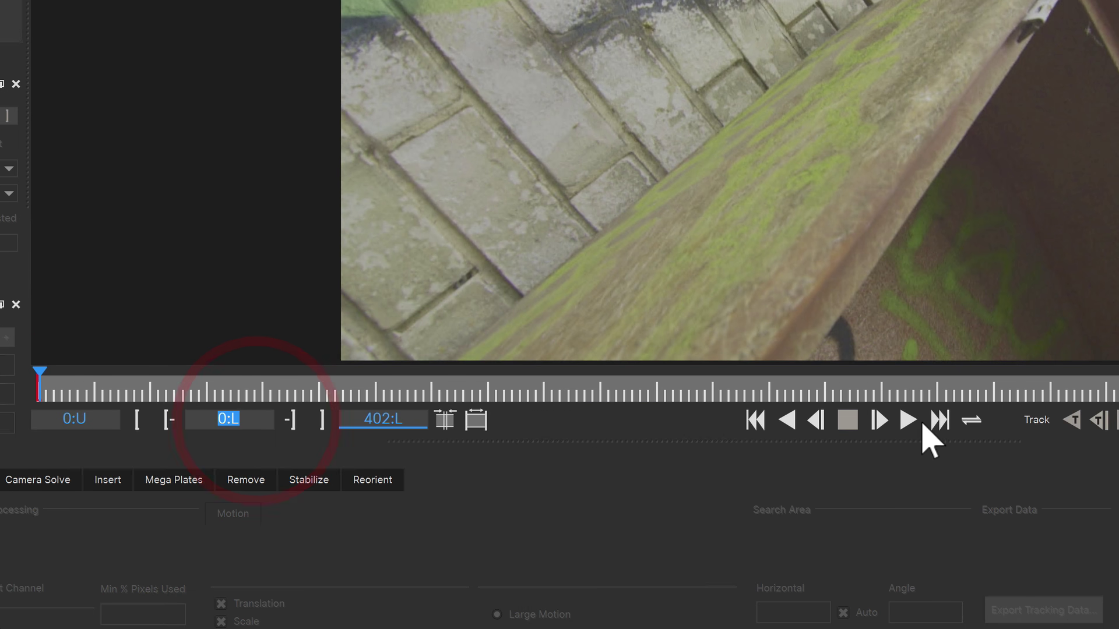
left_click(879, 420)
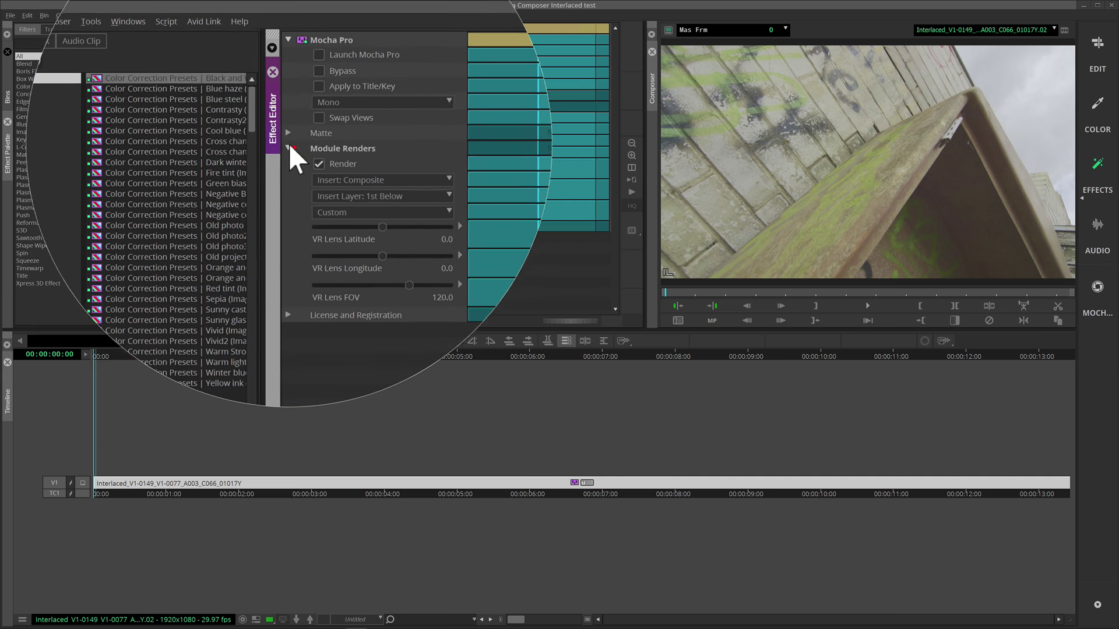
Enable Render for the Mocha Pro effect and play the clip with the Mocha logo on the sign
left_click(365, 212)
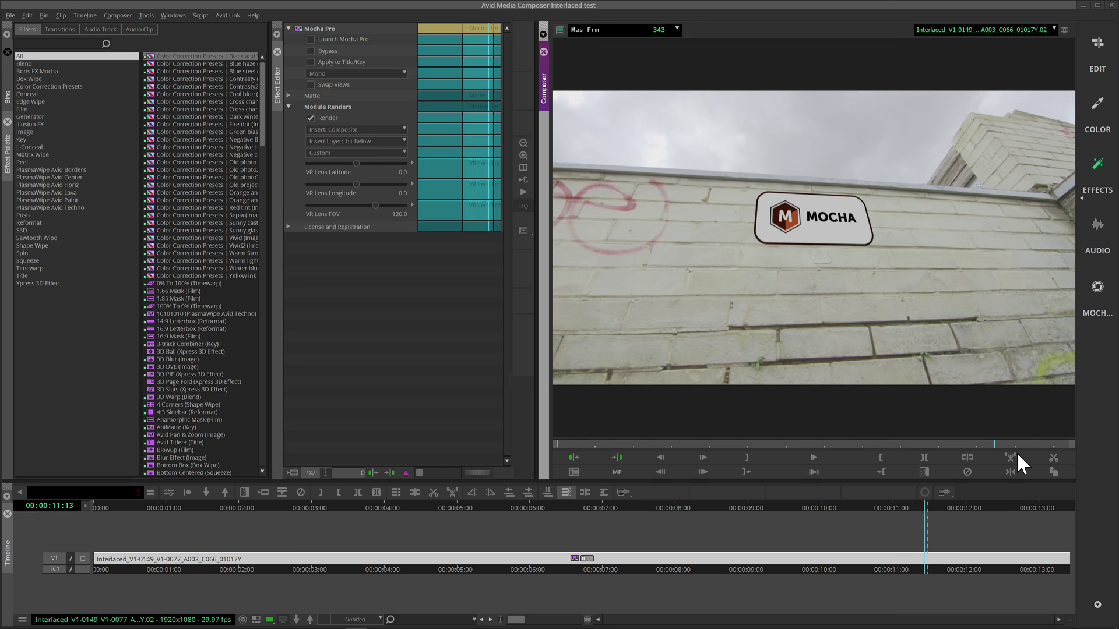
left_click(1023, 452)
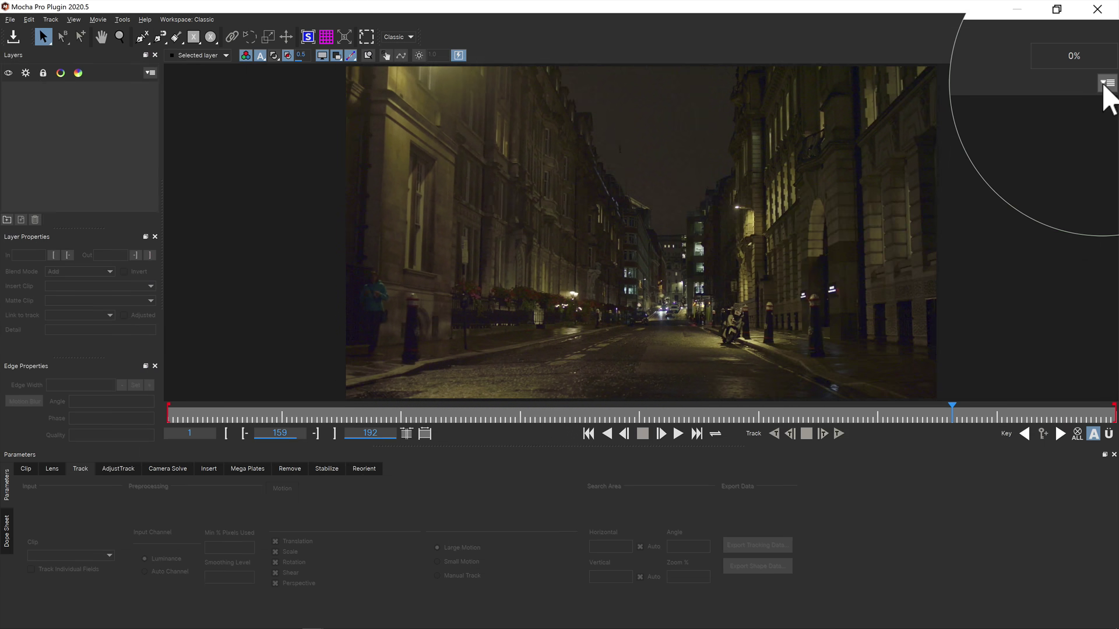
left_click(1106, 88)
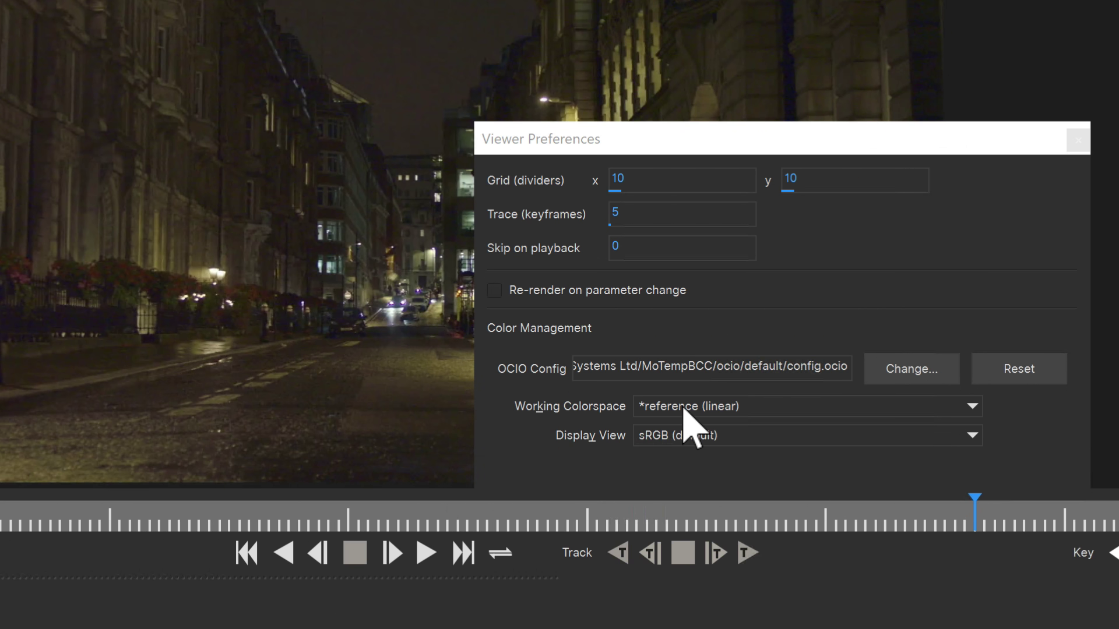
Set the viewer display view to rec709, then check the display views in Project Settings
left_click(683, 439)
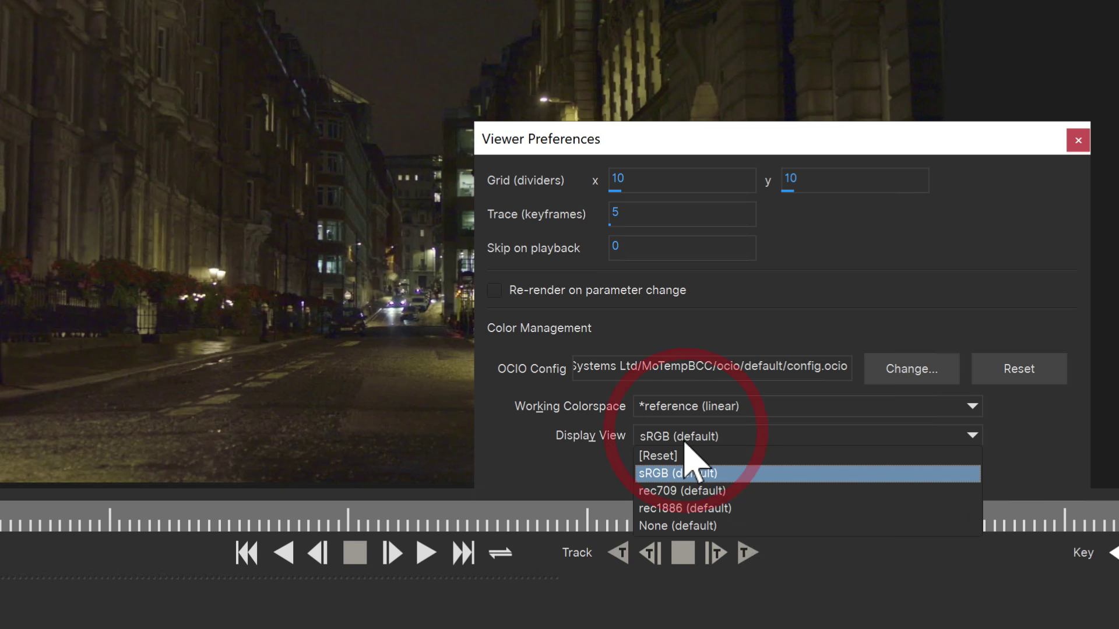
left_click(670, 492)
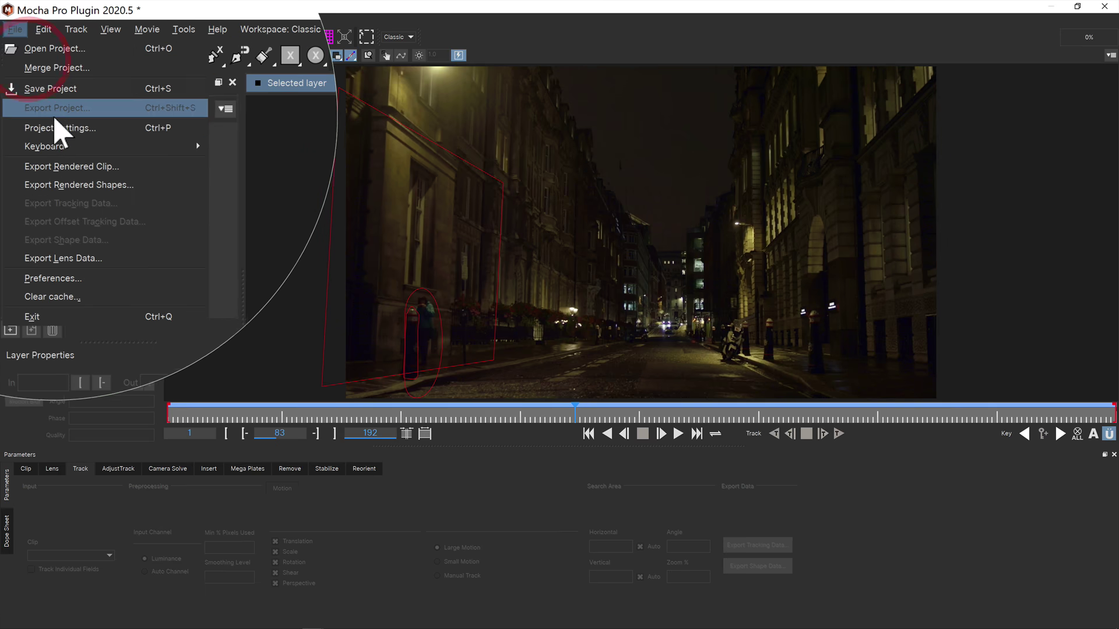
left_click(55, 123)
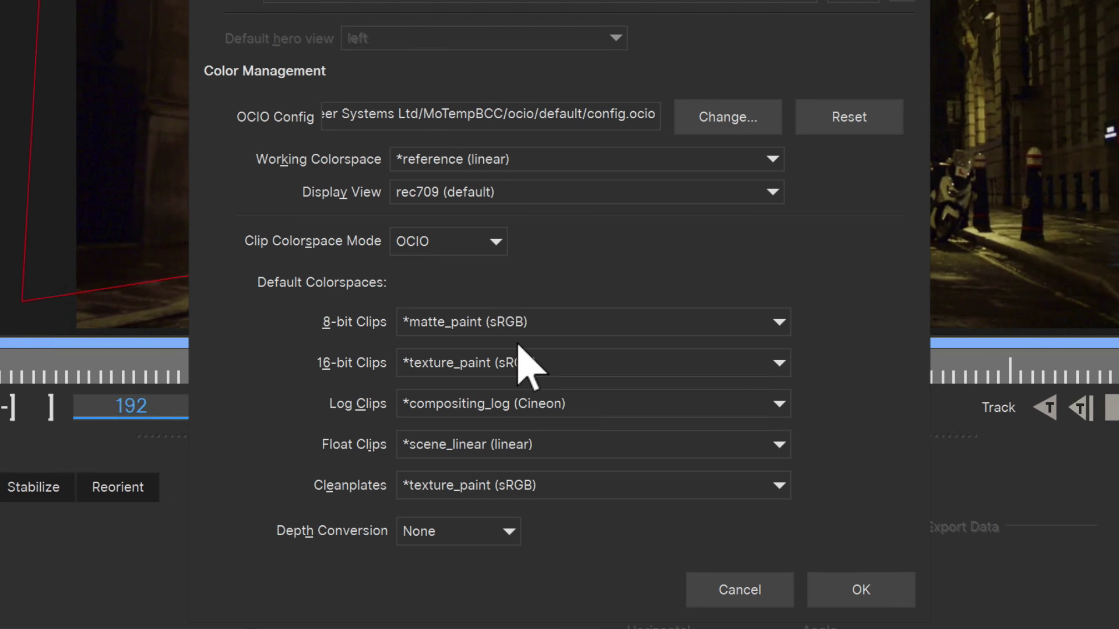
left_click(512, 195)
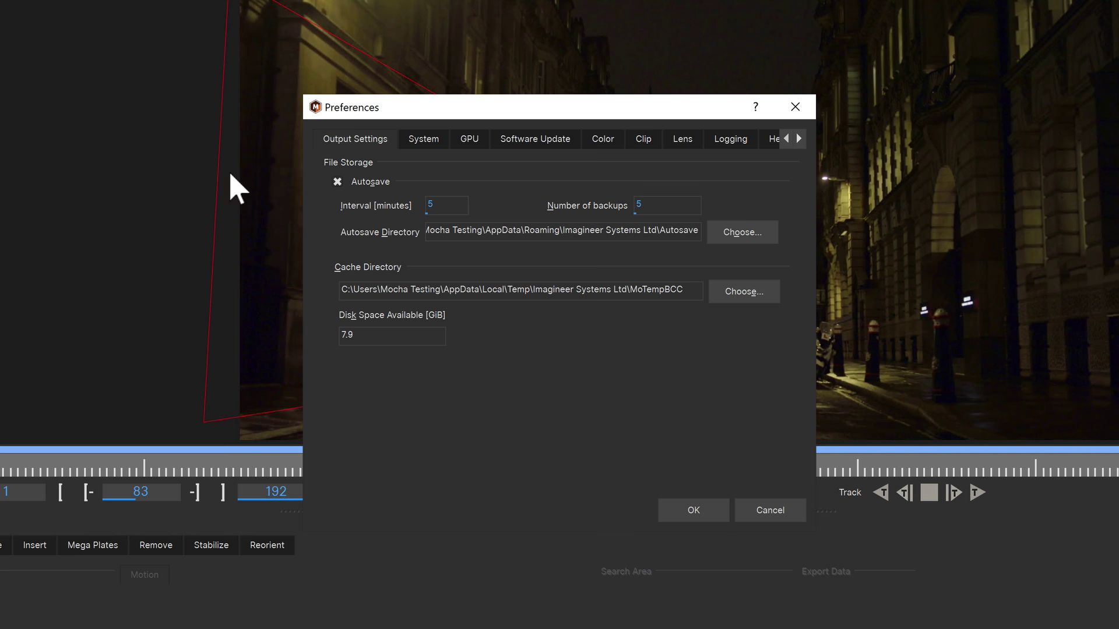
Review the Color preferences, then check the viewer display LUT list and Viewer Preferences
left_click(603, 138)
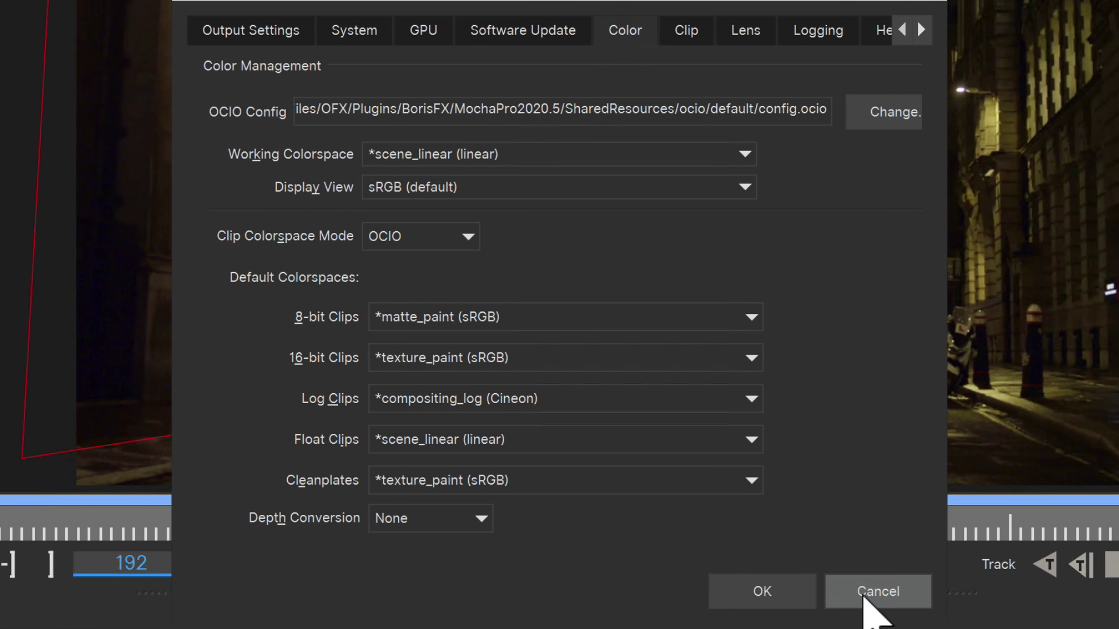
left_click(757, 600)
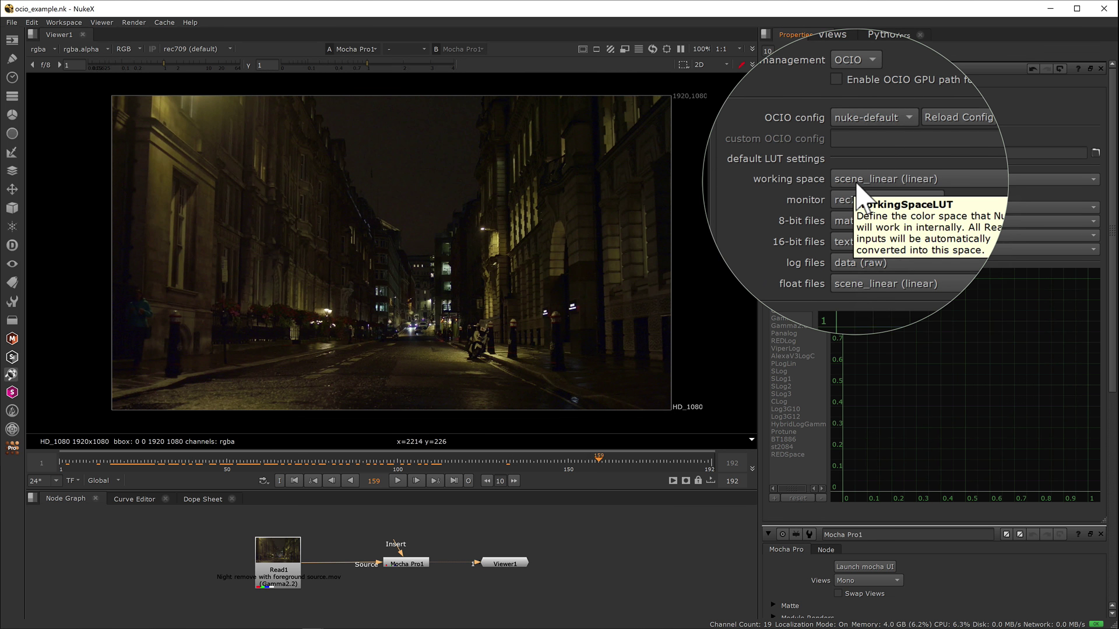
left_click(192, 49)
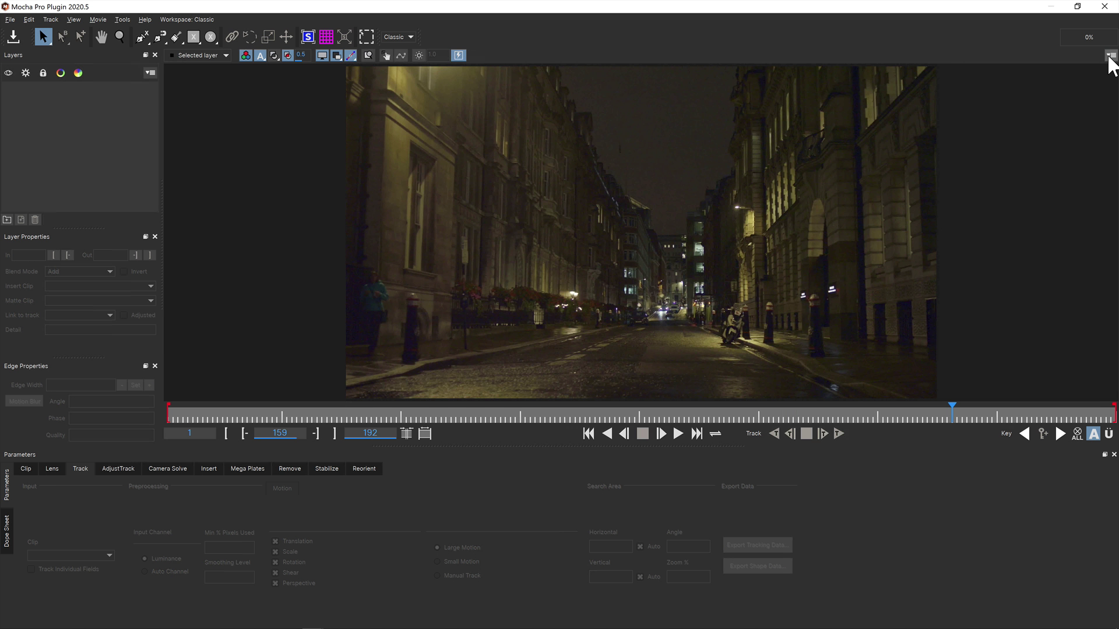
left_click(1110, 55)
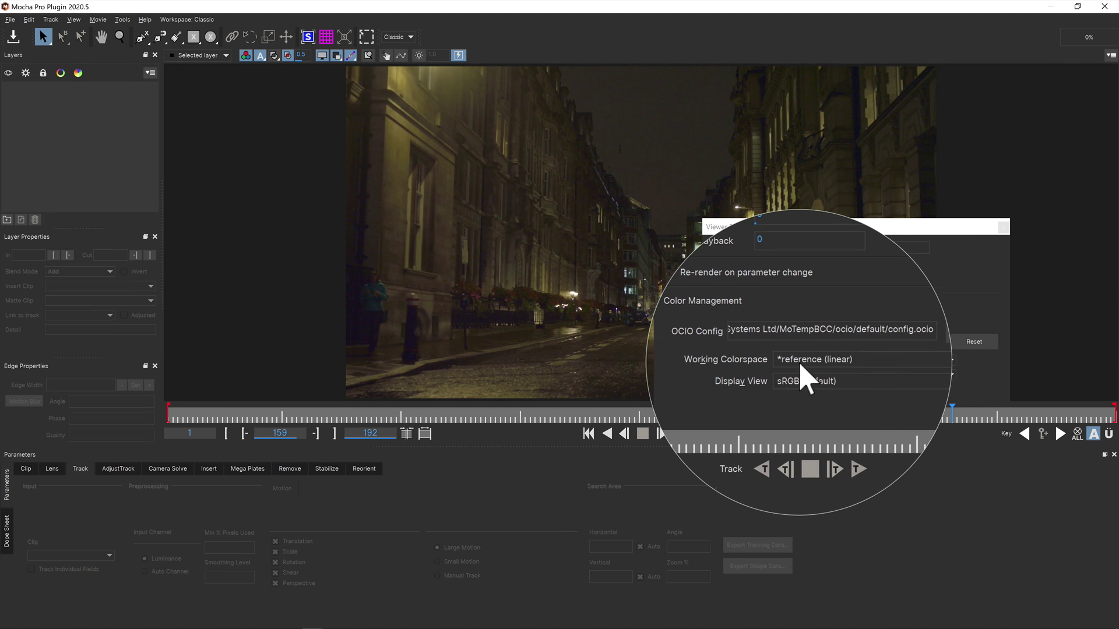
Keep the display view on rec709 and load the nuke-default config.ocio as the custom OCIO config
left_click(808, 386)
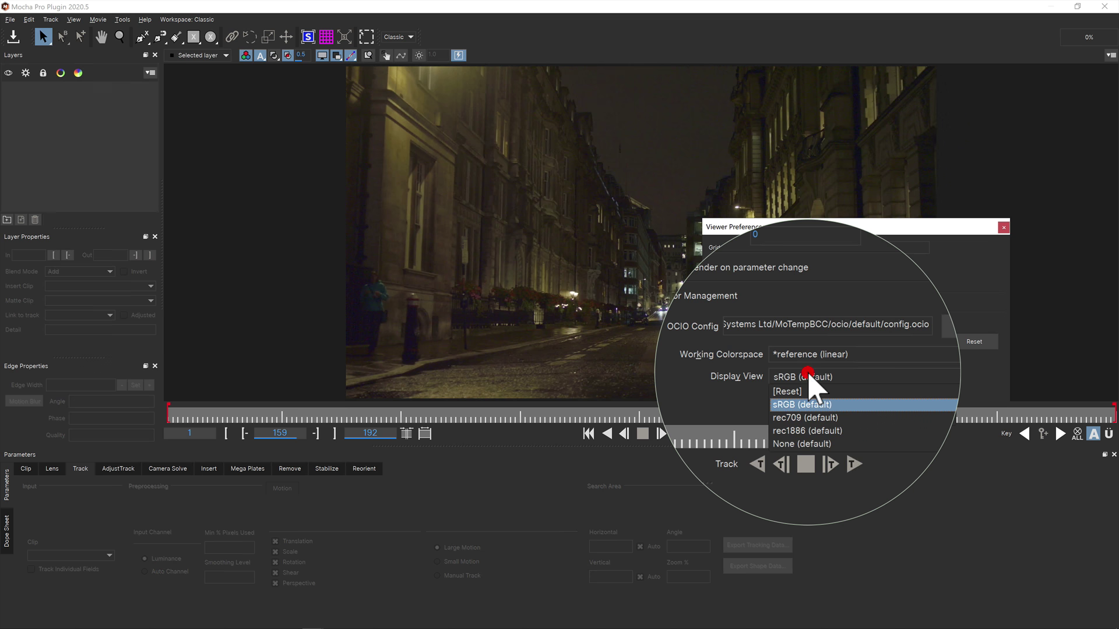
left_click(800, 403)
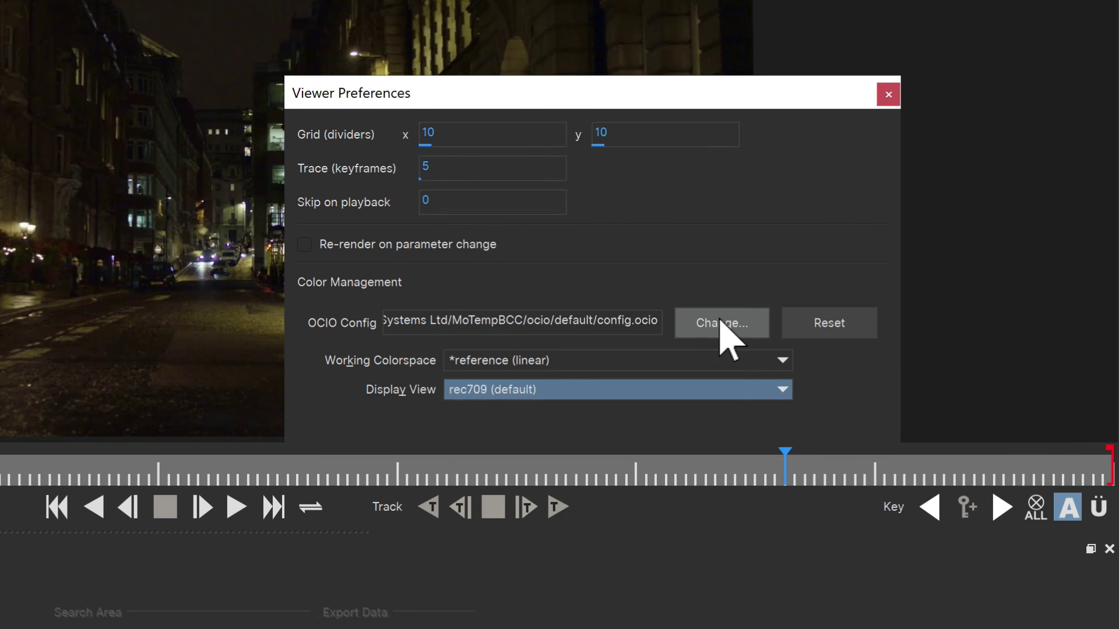
left_click(921, 344)
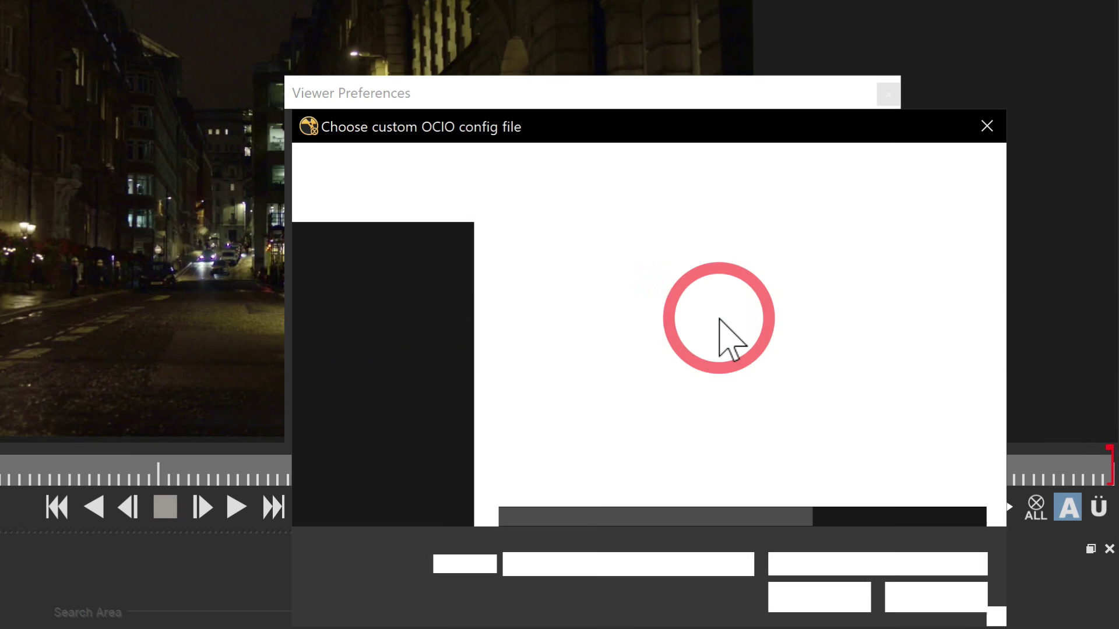
left_click(619, 163)
key("ctrl+v")
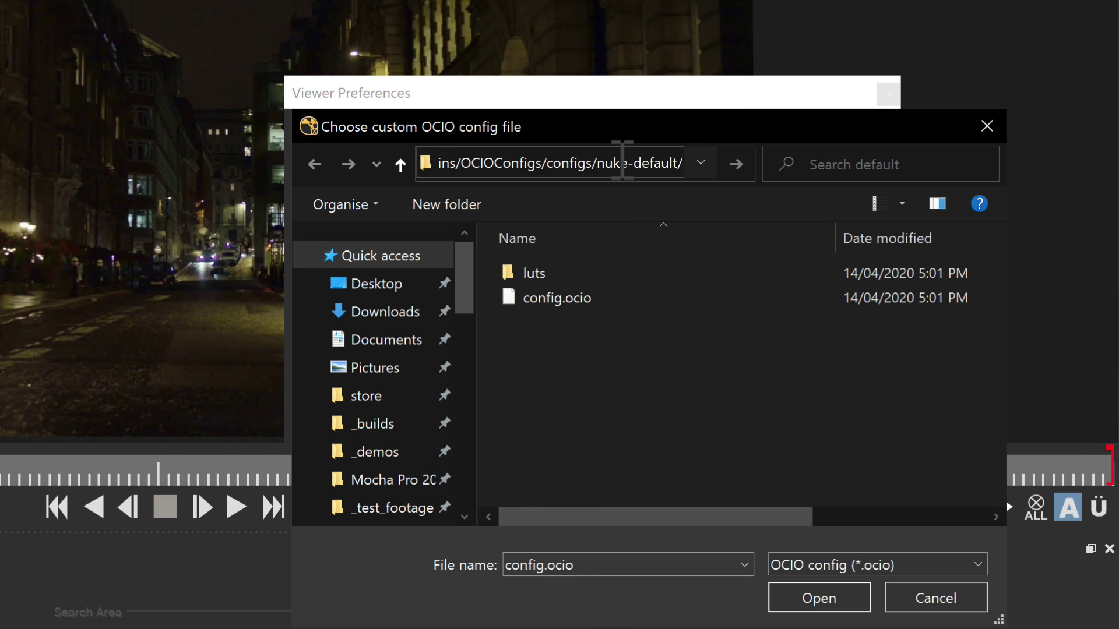
key("Return")
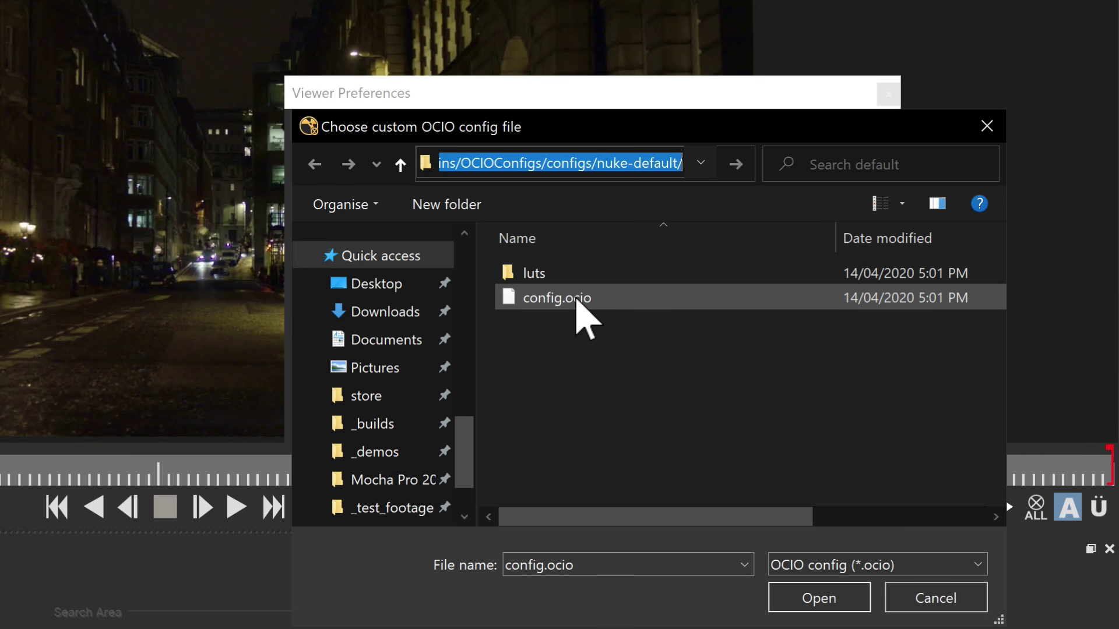
double_click(576, 299)
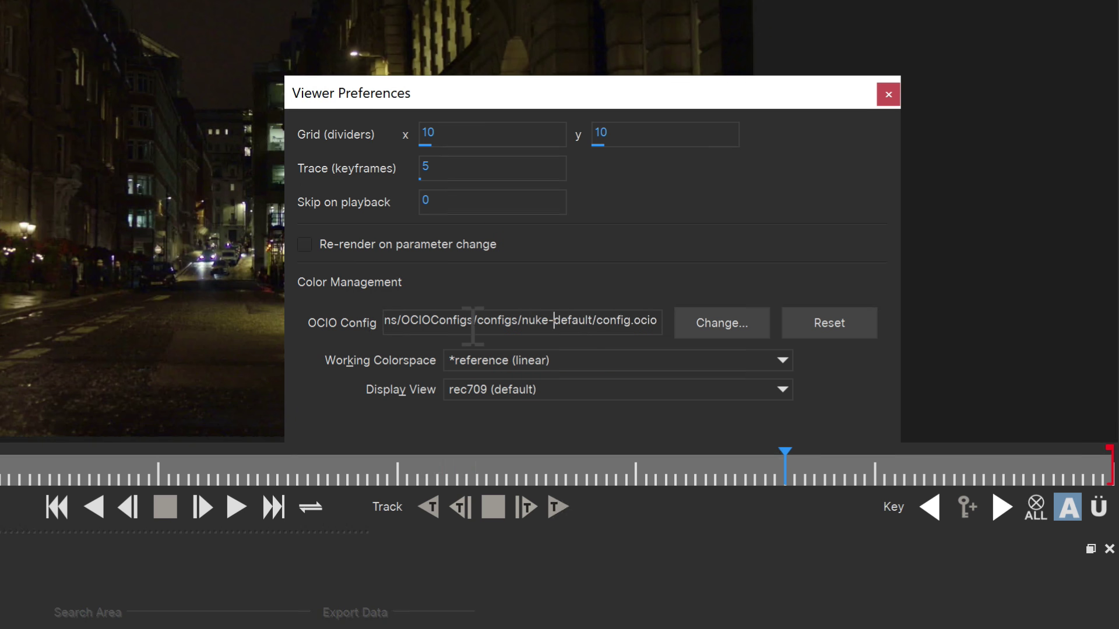
left_click_drag(469, 322, 324, 323)
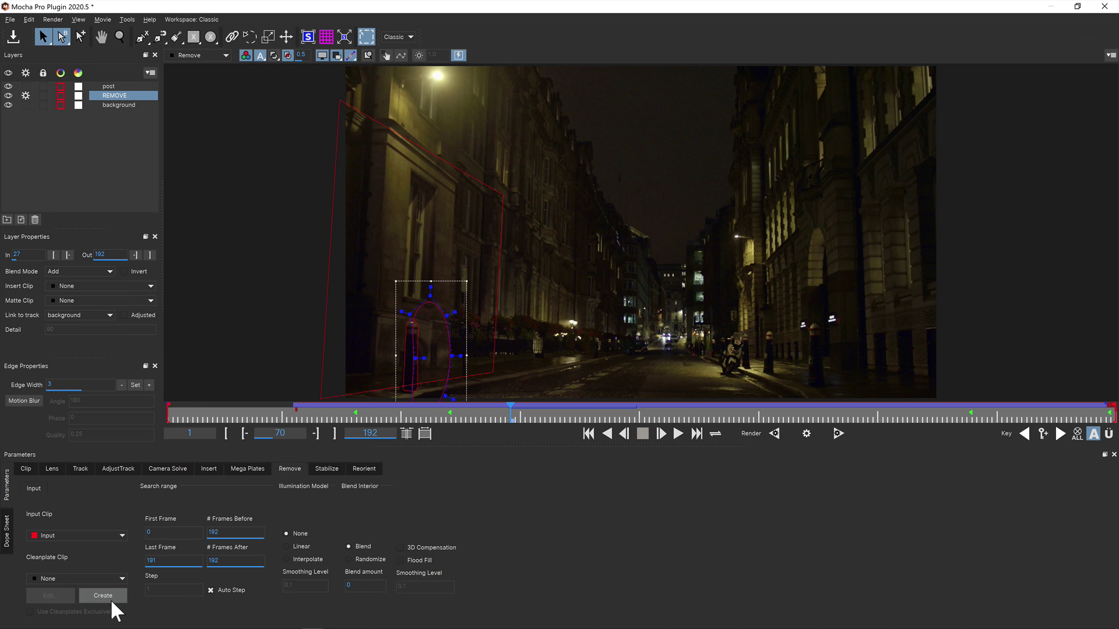
Save frame 70's clean plate as Night alley Clean Plate Remove_Input70.tif and view it in NukeX
left_click(110, 595)
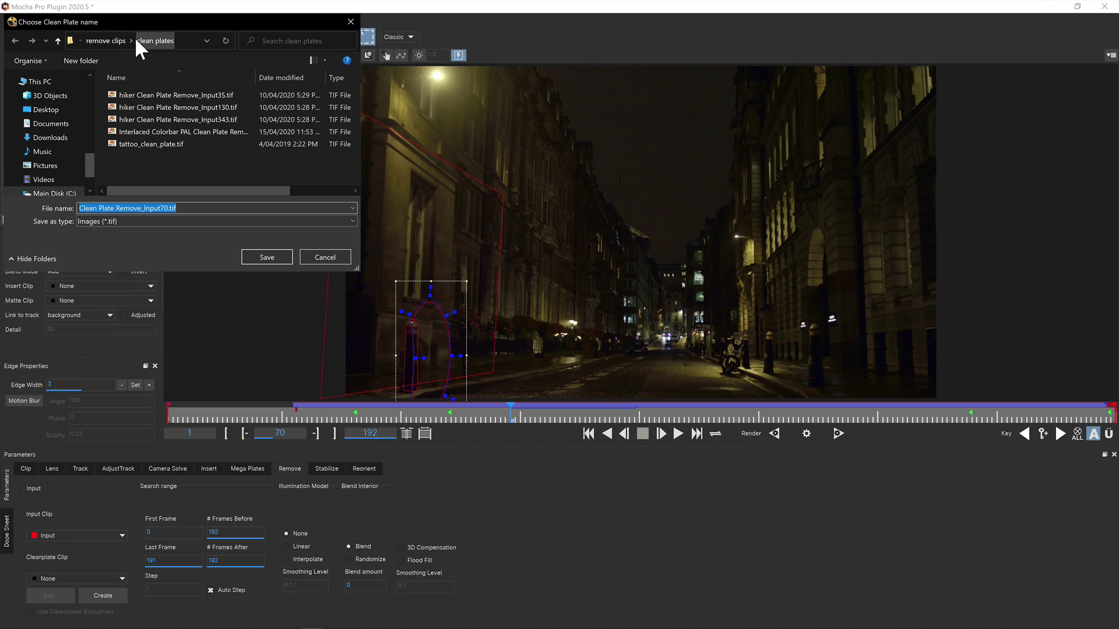
left_click(81, 208)
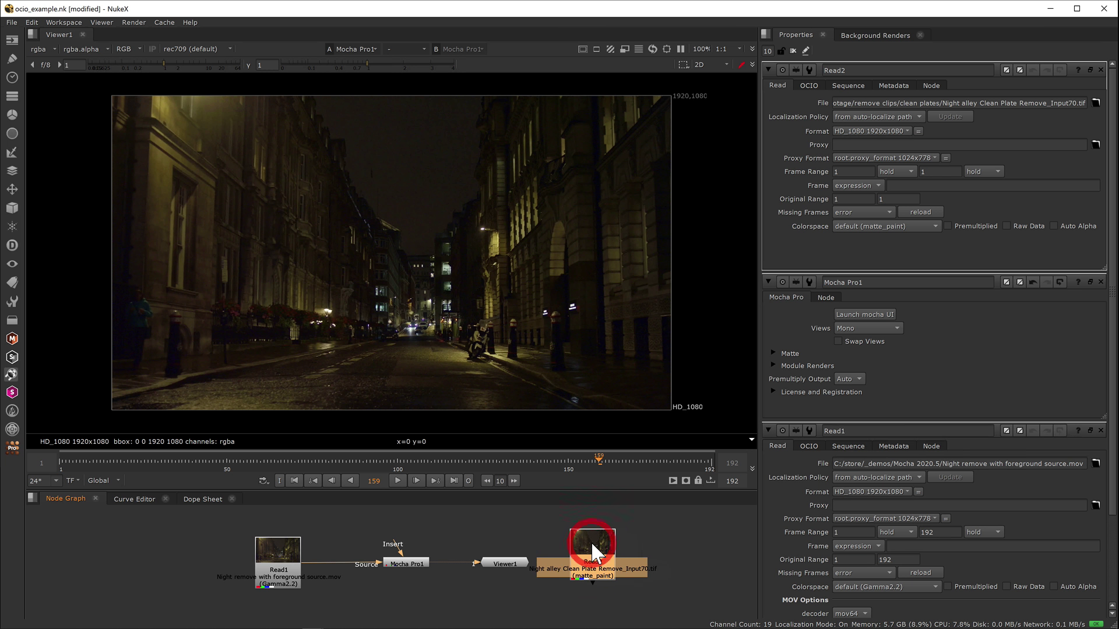
key("2")
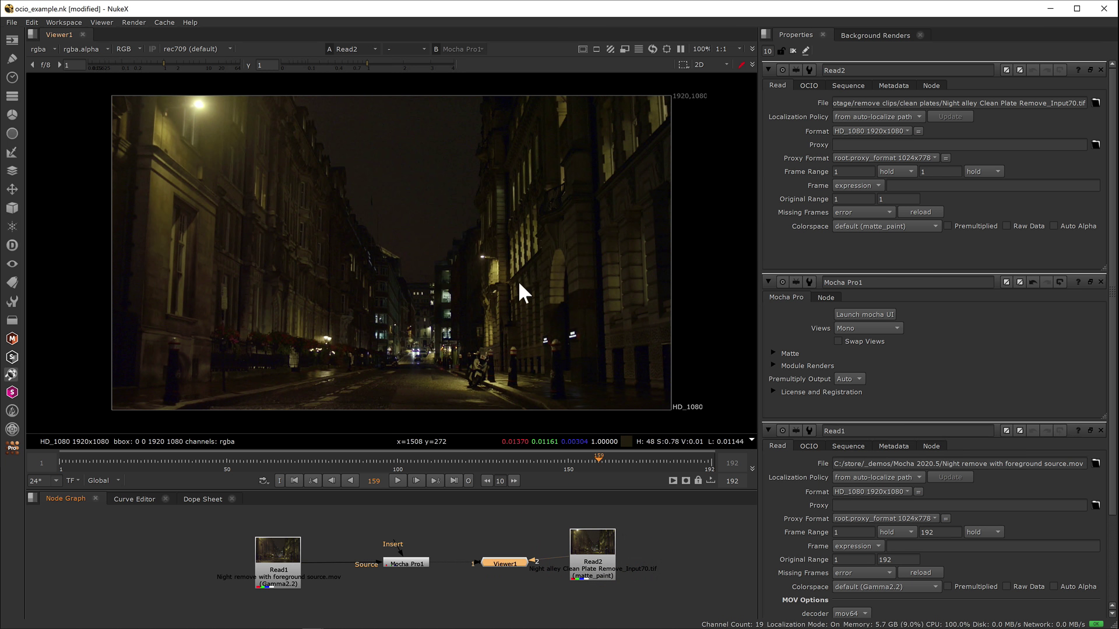
Create a new project from V1-0024_V1-0023_A001_C045_0101T2.mp4 (frames 0–110) and scrub to frame 71
key("1")
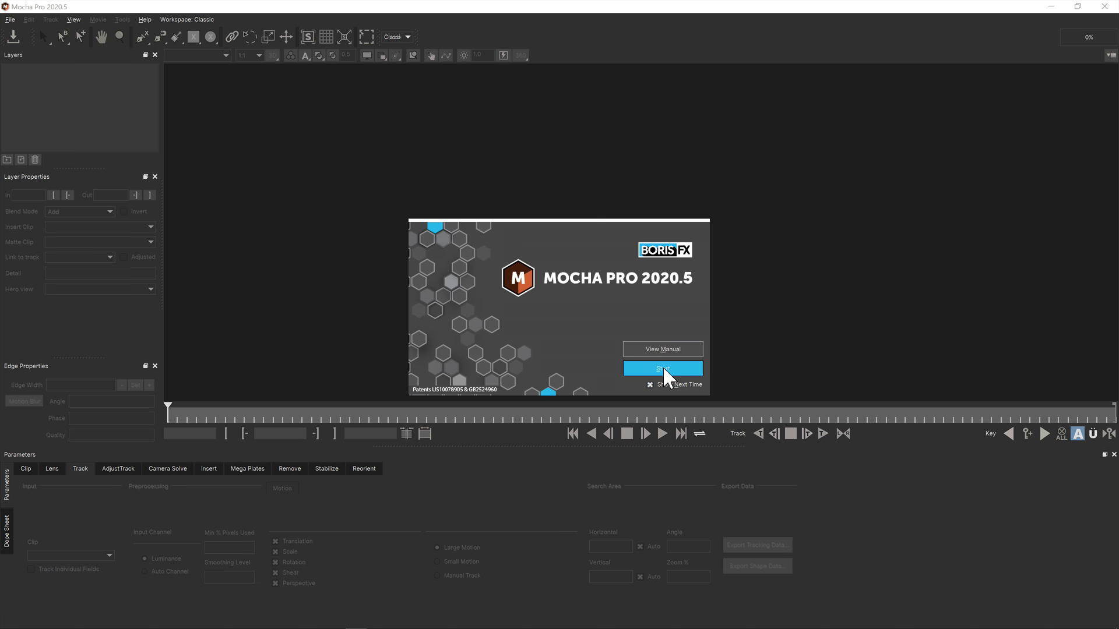
left_click(9, 26)
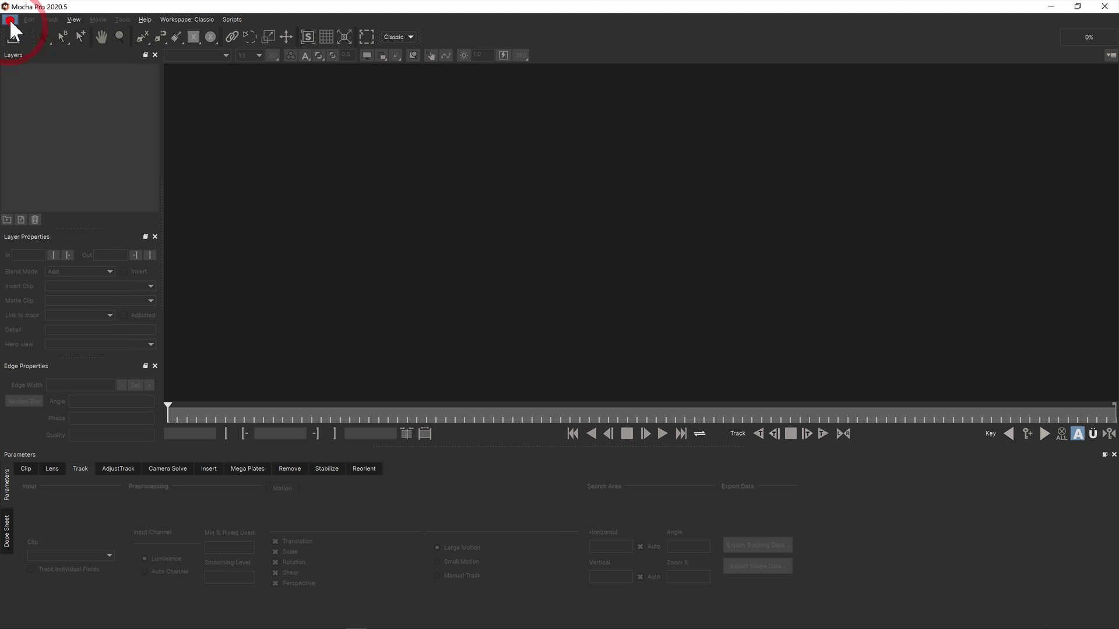
left_click(15, 29)
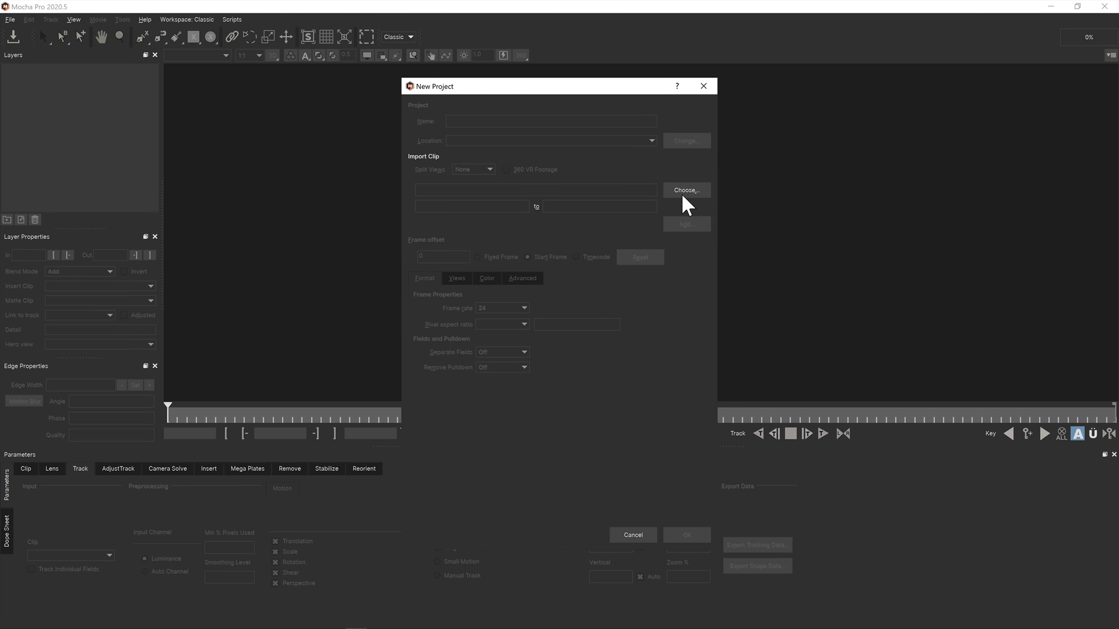
left_click(681, 195)
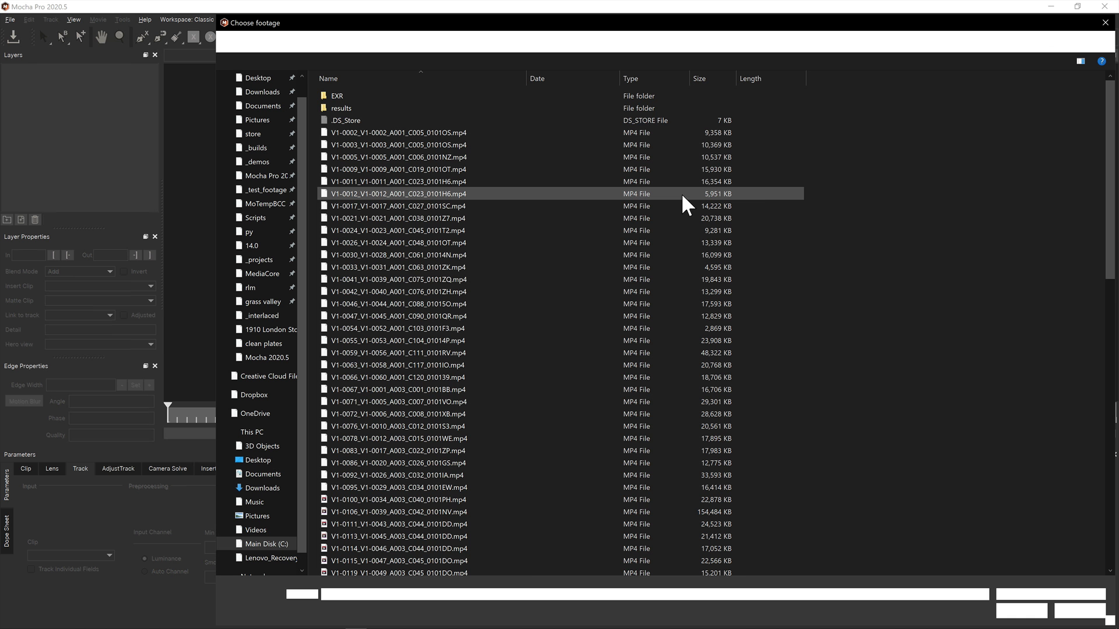
double_click(324, 229)
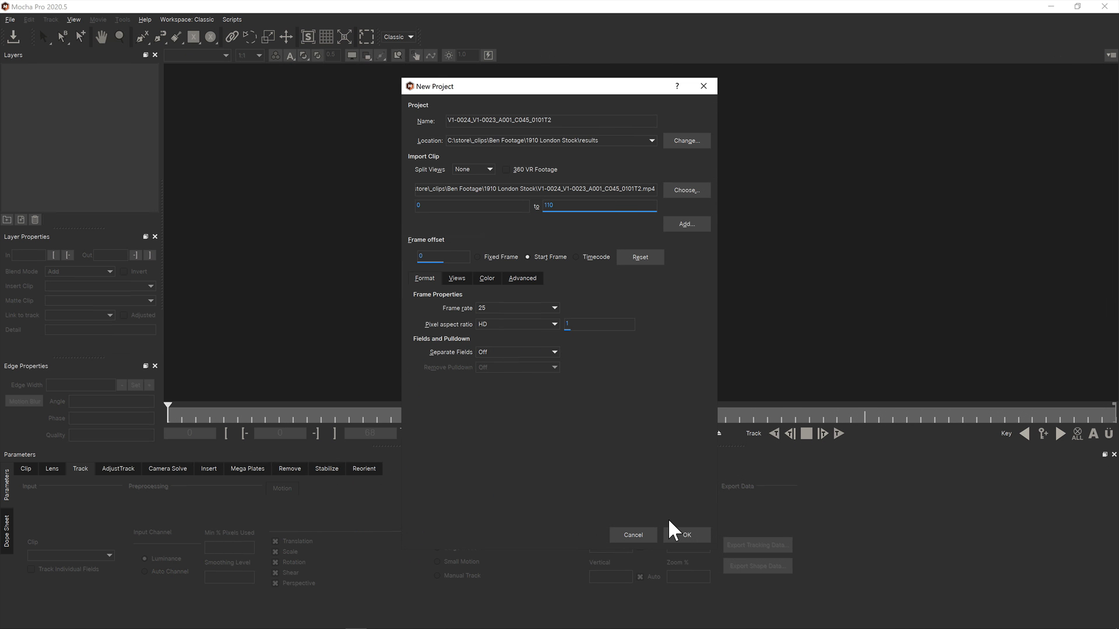
left_click(680, 528)
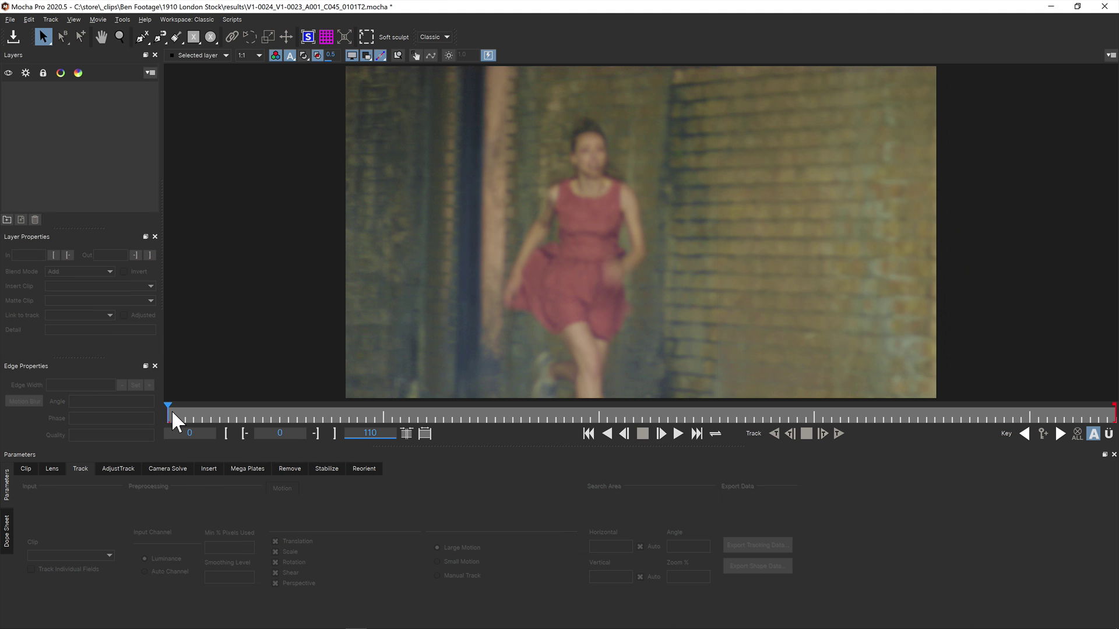
left_click_drag(171, 415, 789, 414)
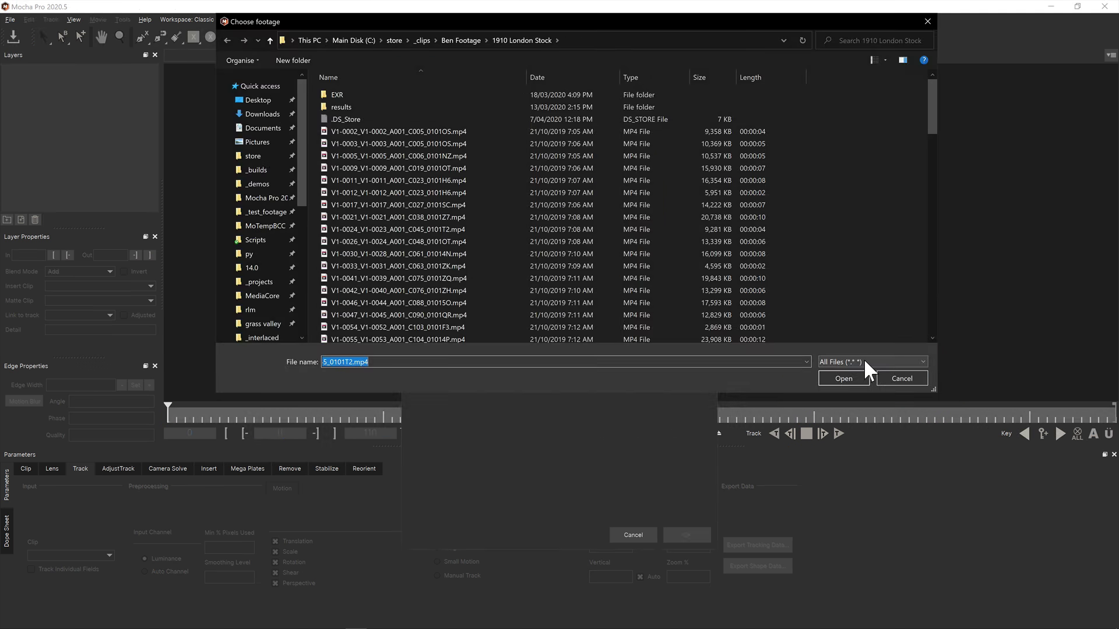
left_click(863, 360)
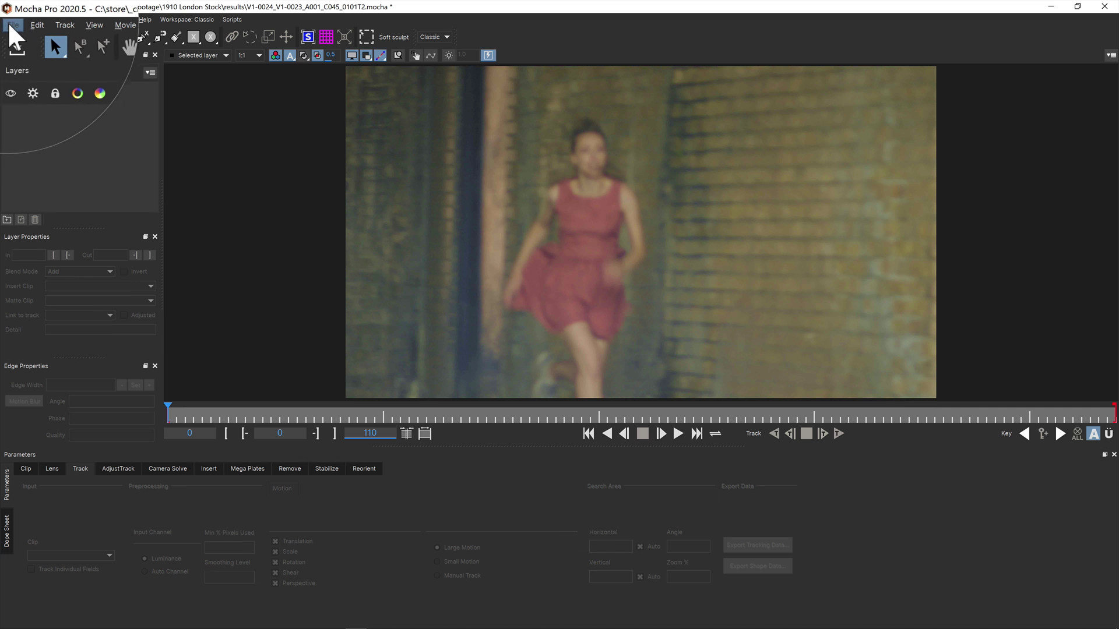
Show the Clip preferences' Read/write using choices: GStreamer or QuickTime
left_click(10, 19)
left_click(47, 236)
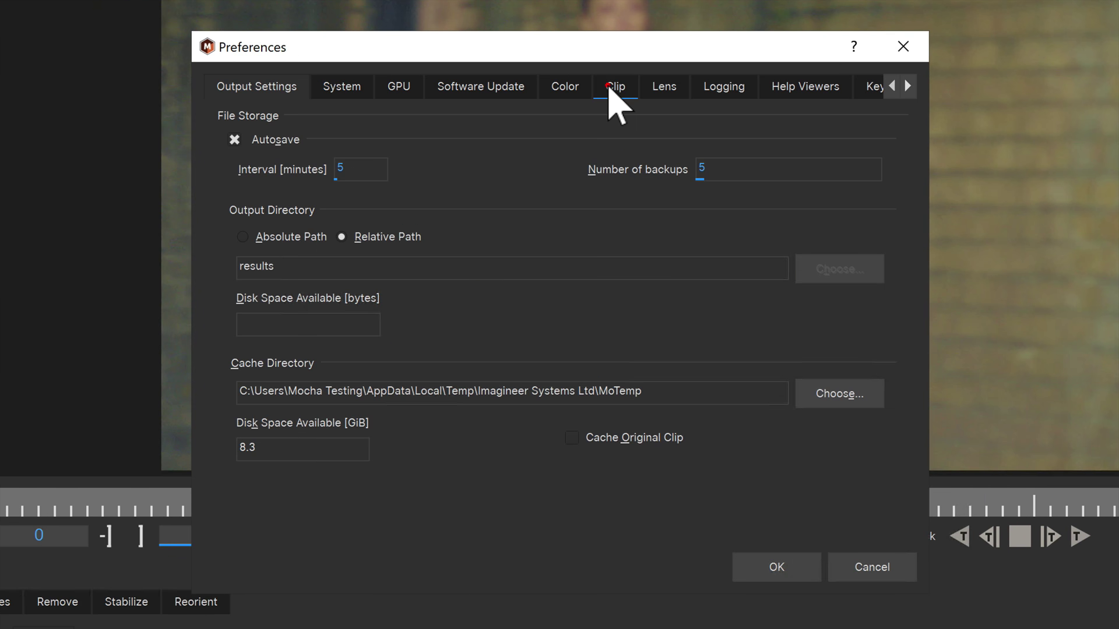
left_click(589, 191)
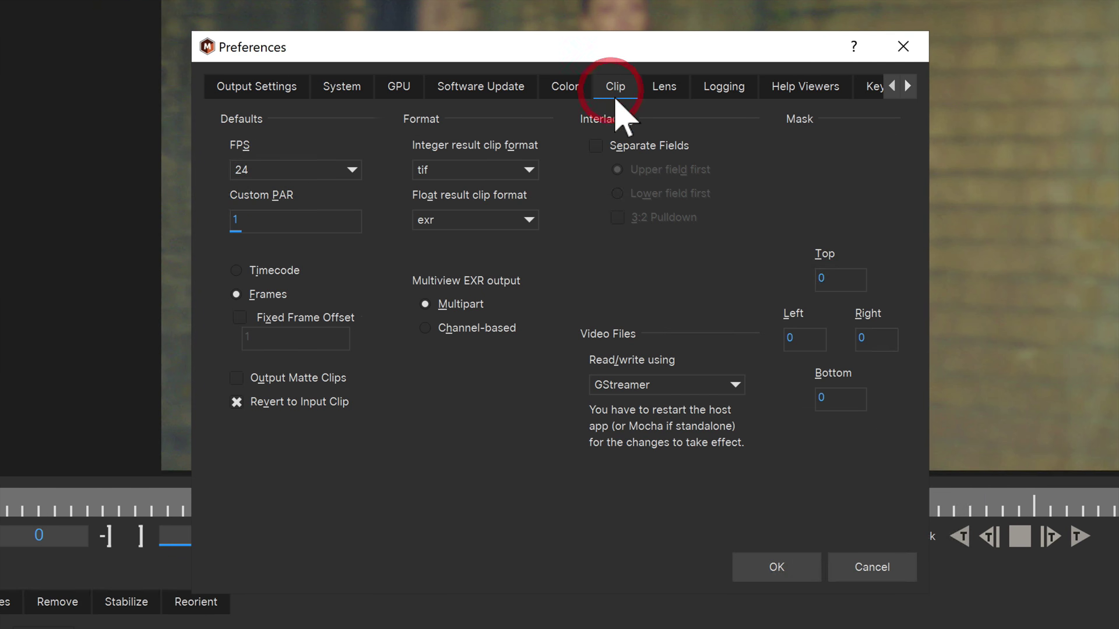
left_click(728, 386)
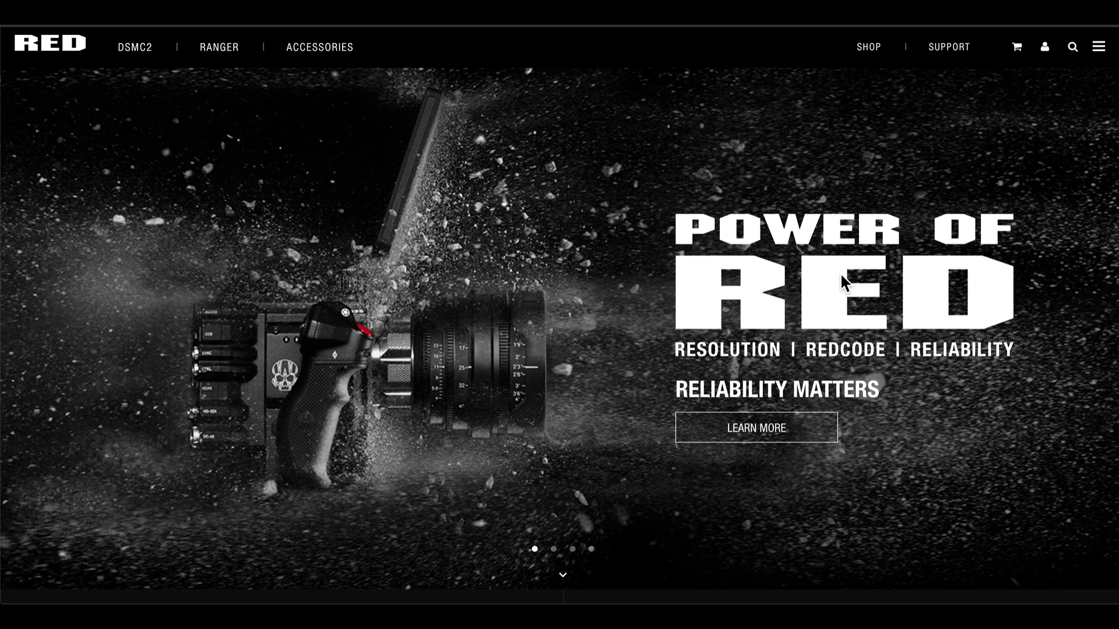
Scroll the RED homepage down to the DSMC2 and RANGER camera panels
scroll(840, 272, "down", 2)
scroll(845, 282, "down", 6)
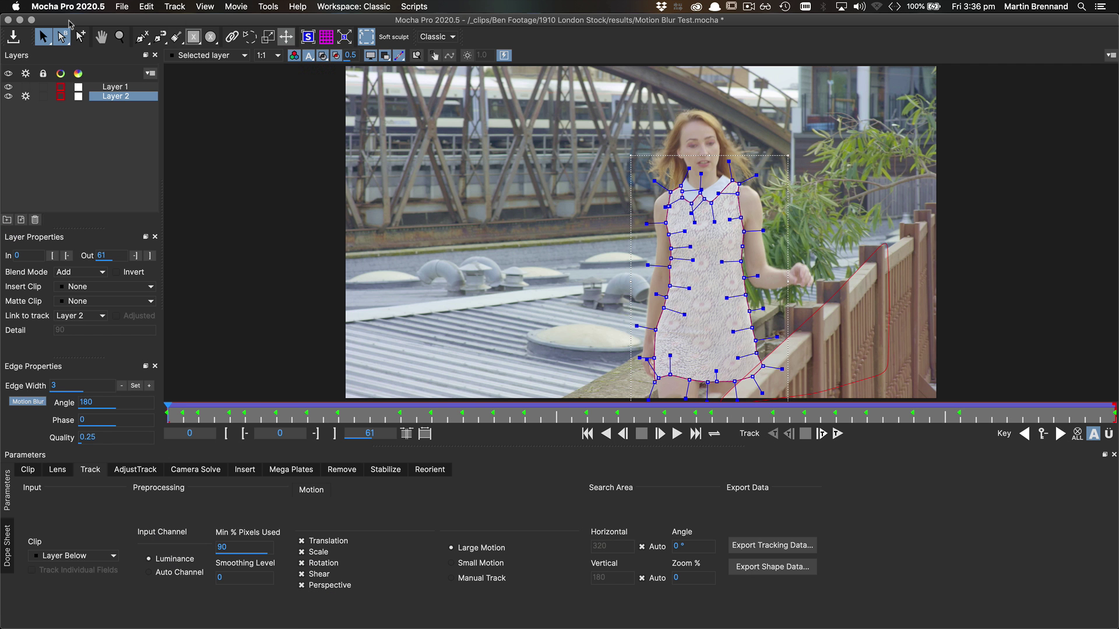
Check the Color and Clip preferences, then scrub the remove shot to frame 98 and back to 86
left_click(107, 6)
left_click(99, 40)
left_click(562, 183)
left_click(595, 182)
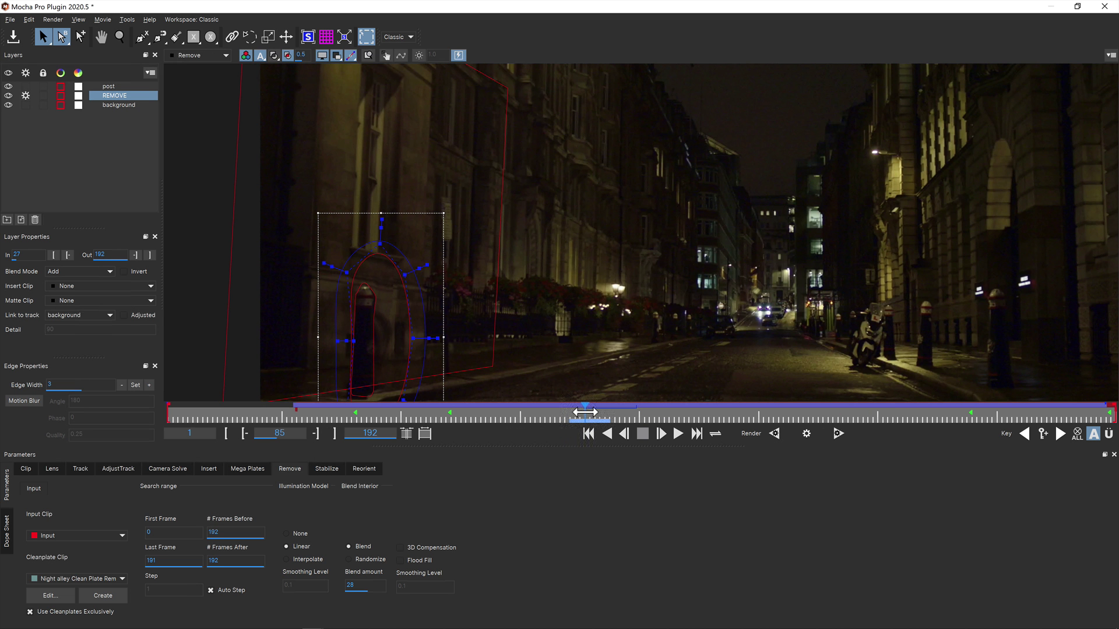
left_click_drag(584, 412, 658, 410)
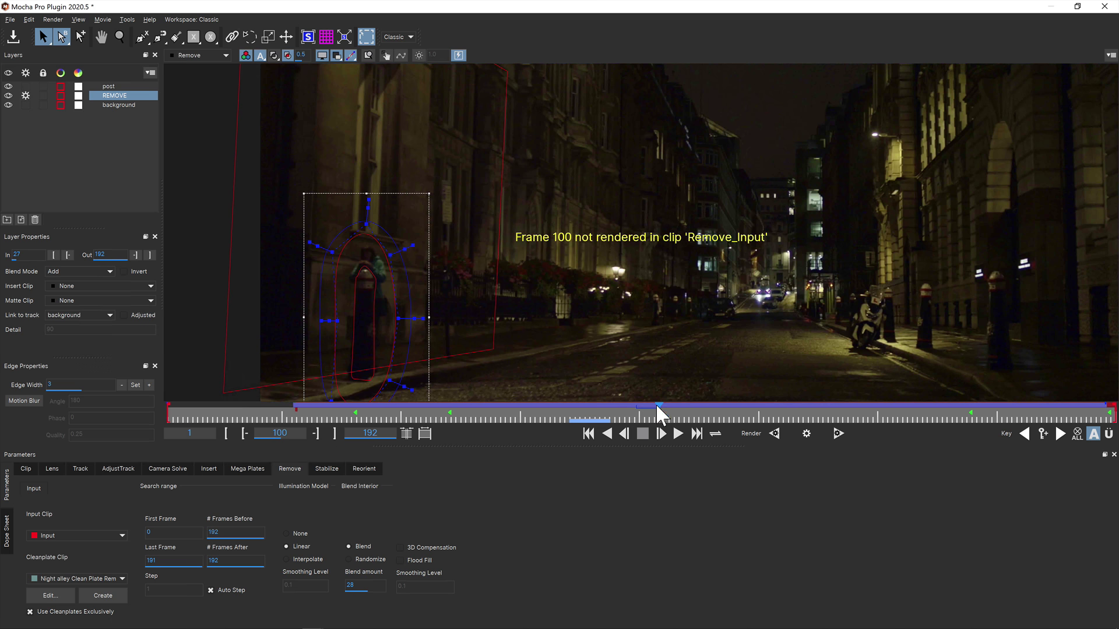
left_click_drag(620, 412, 589, 412)
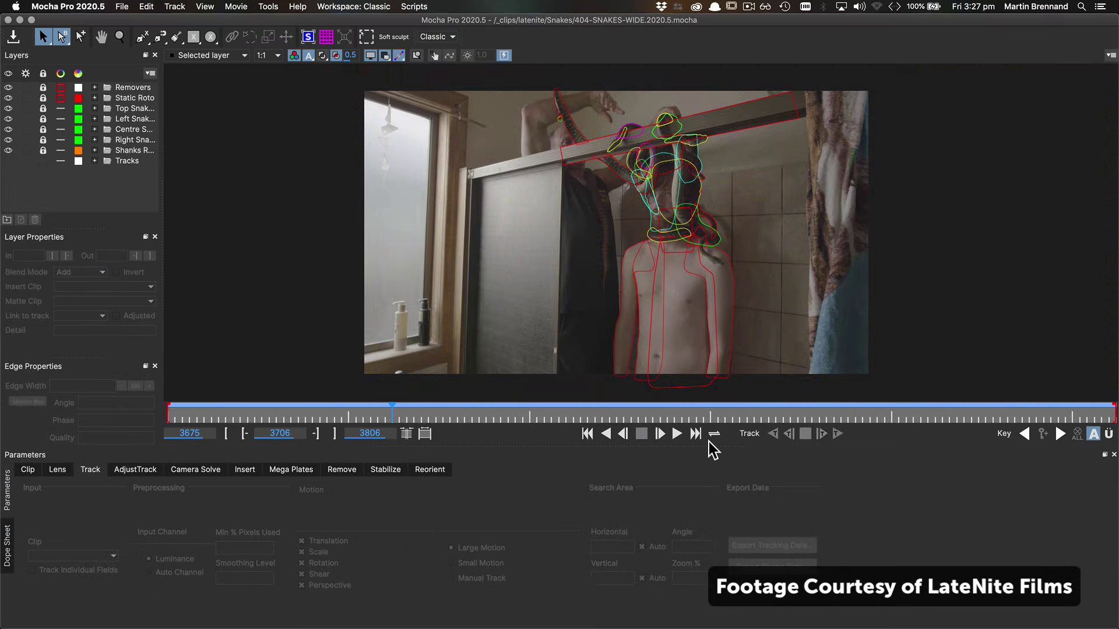
Play the 404-SNAKES-WIDE shot forward and stop it around frame 3746
left_click(676, 433)
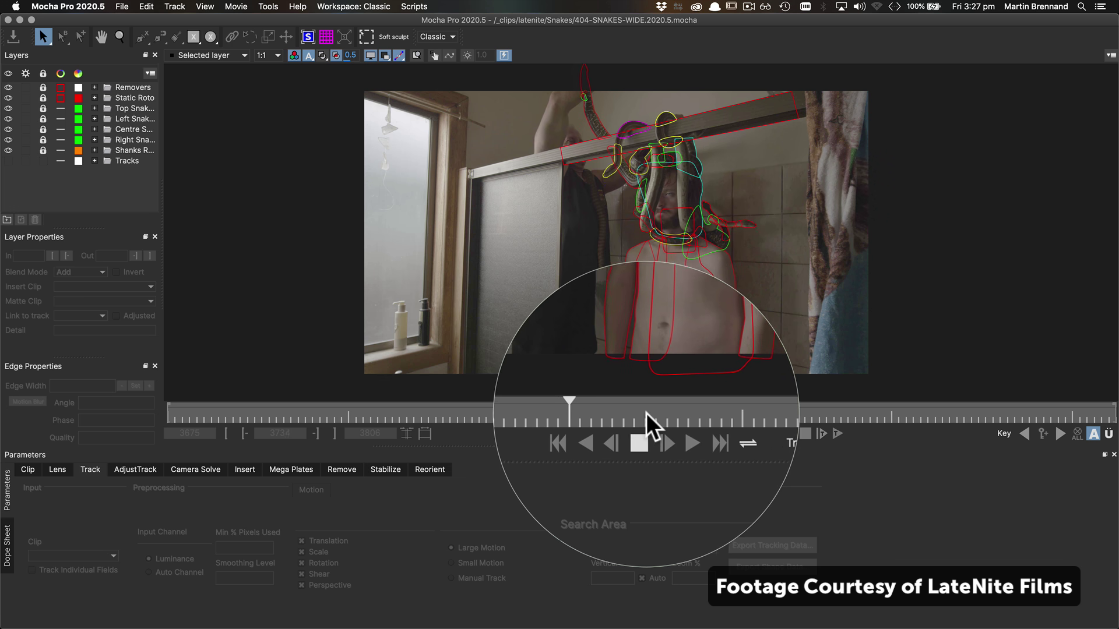
left_click(643, 435)
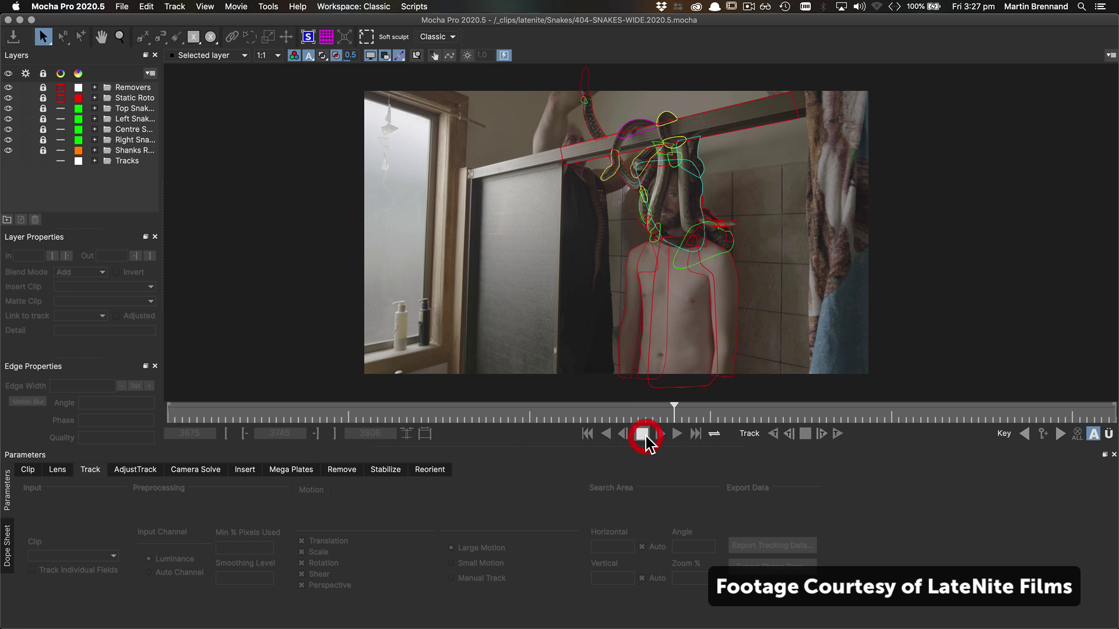